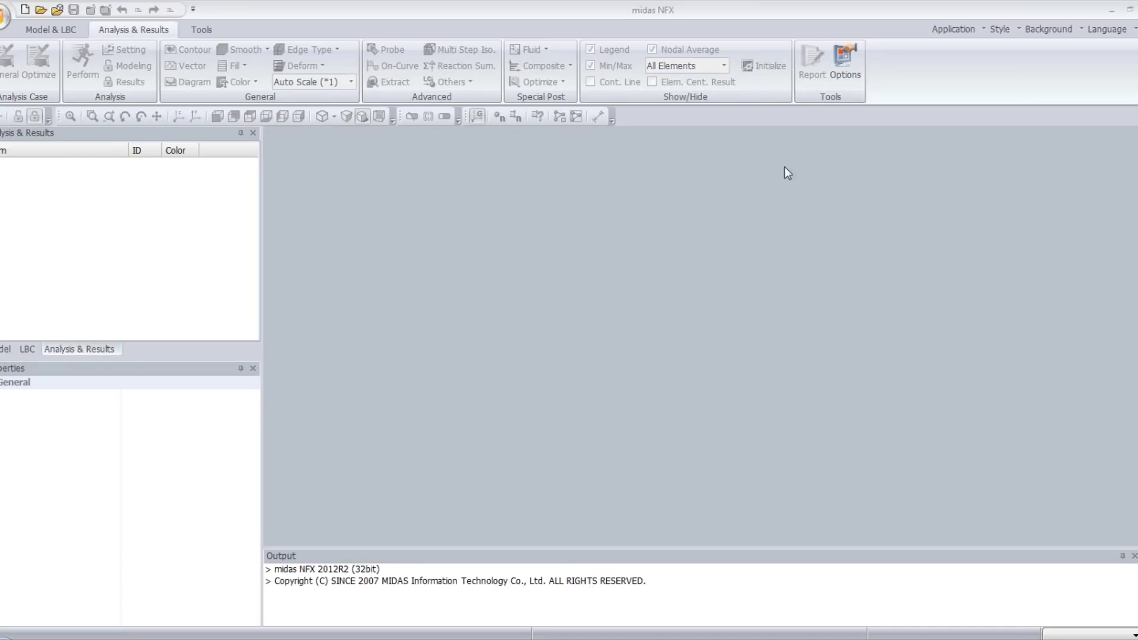
Step: Start a new project and import the Pillow Box part as Parasolid geometry
left_click(45, 32)
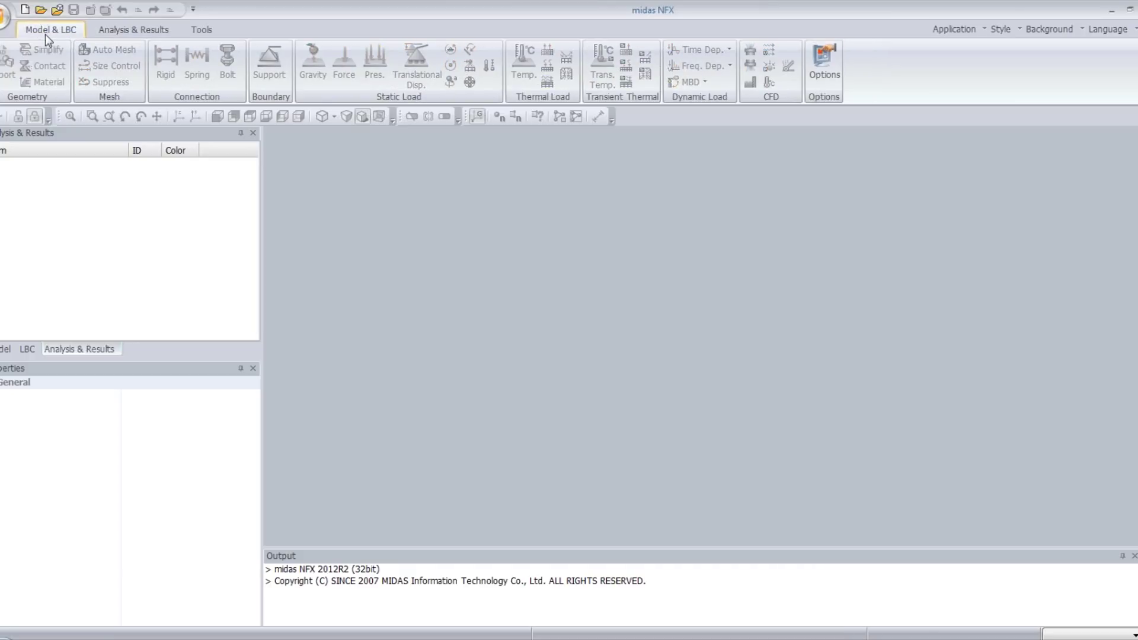
left_click(25, 9)
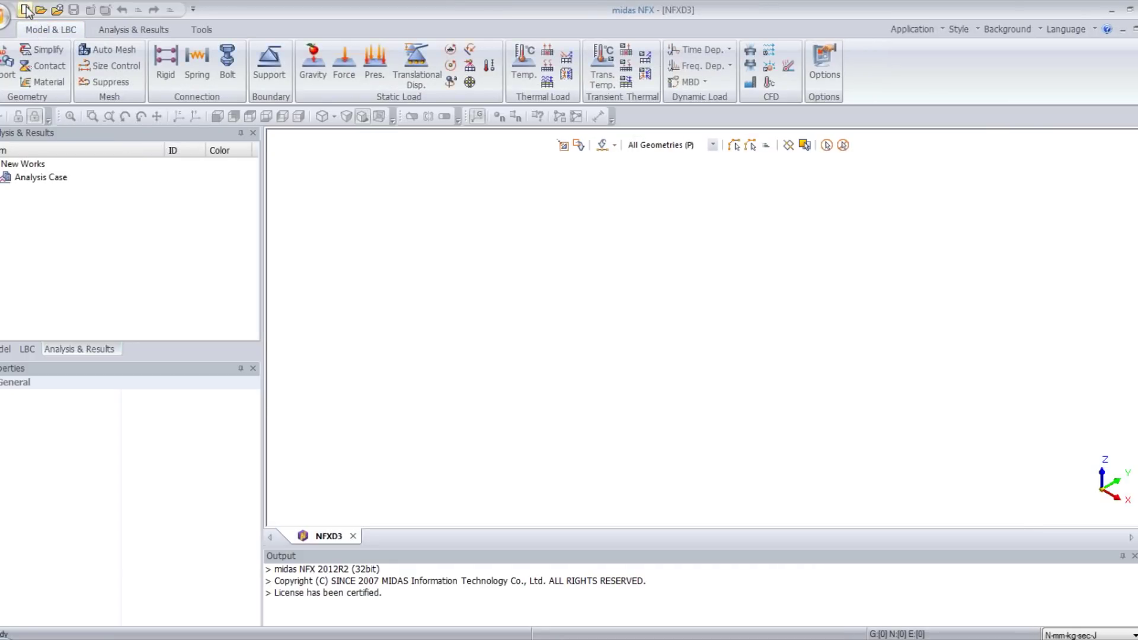
left_click(5, 73)
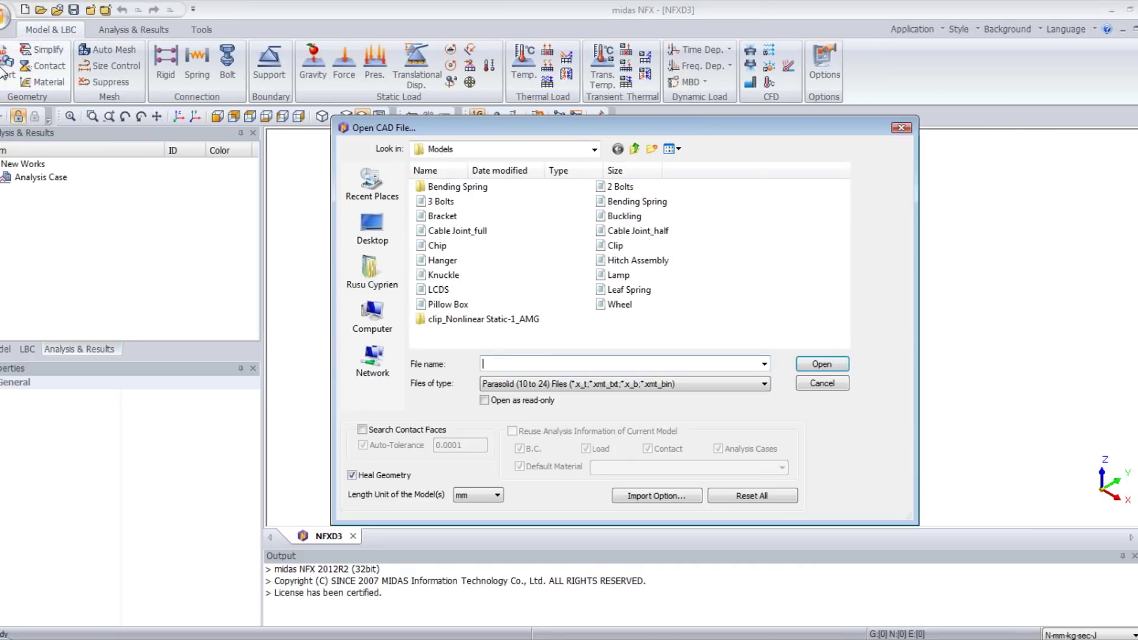
left_click(557, 385)
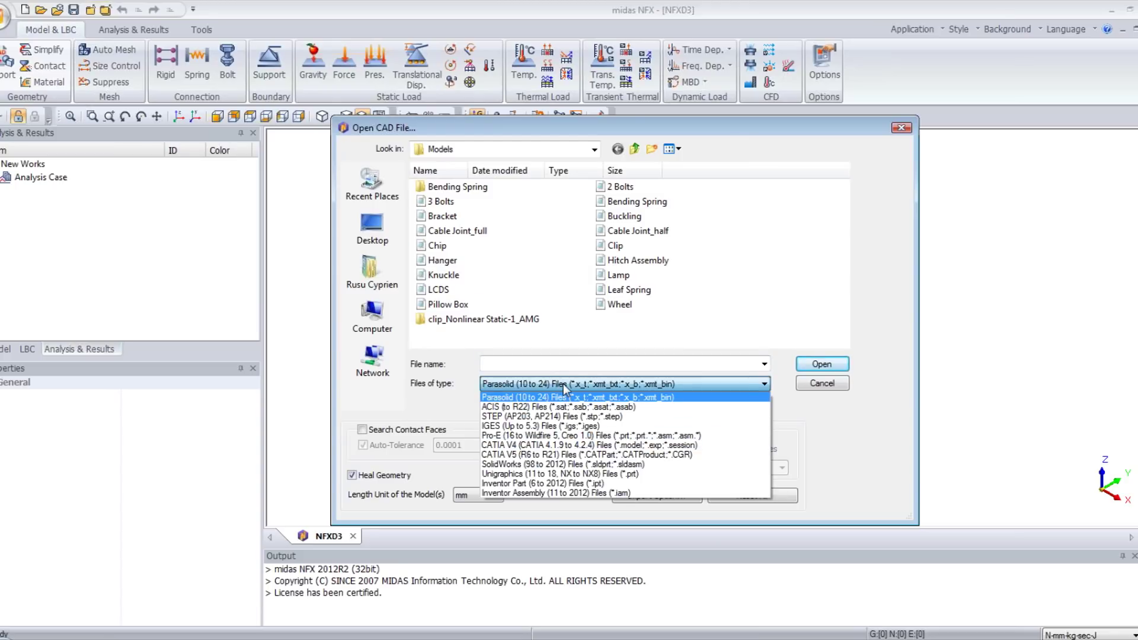
left_click(563, 384)
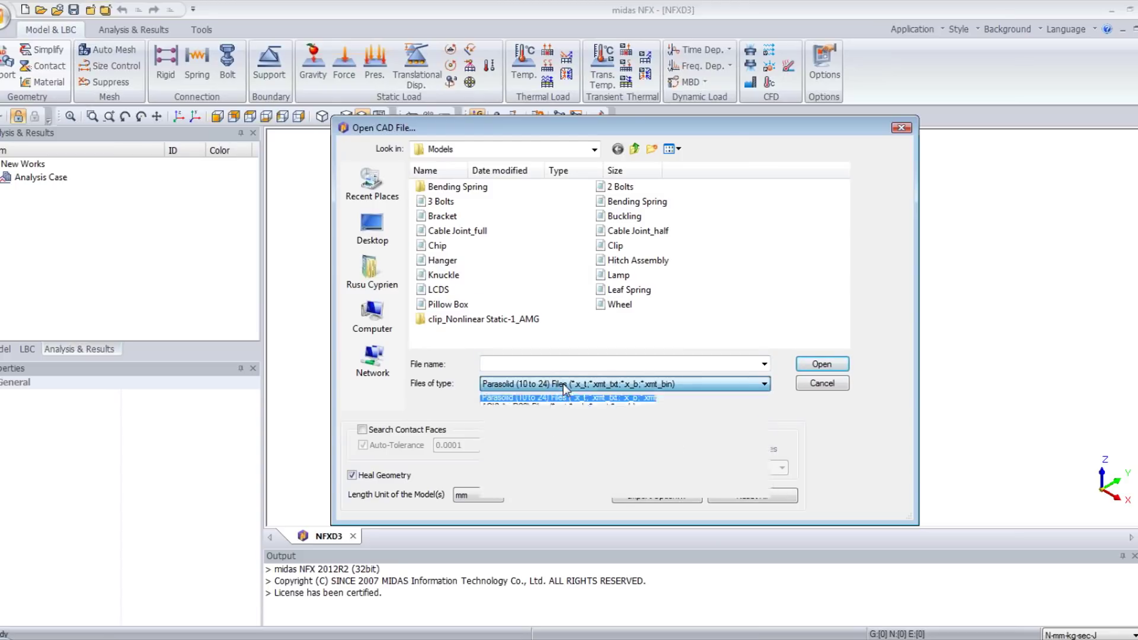
left_click(443, 304)
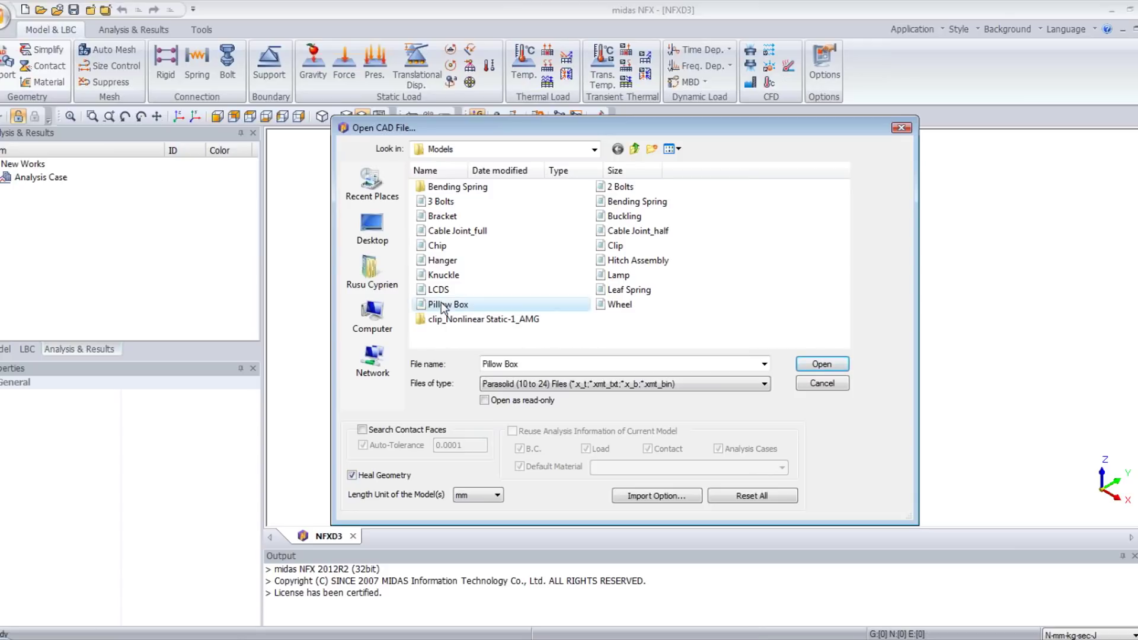
left_click(822, 365)
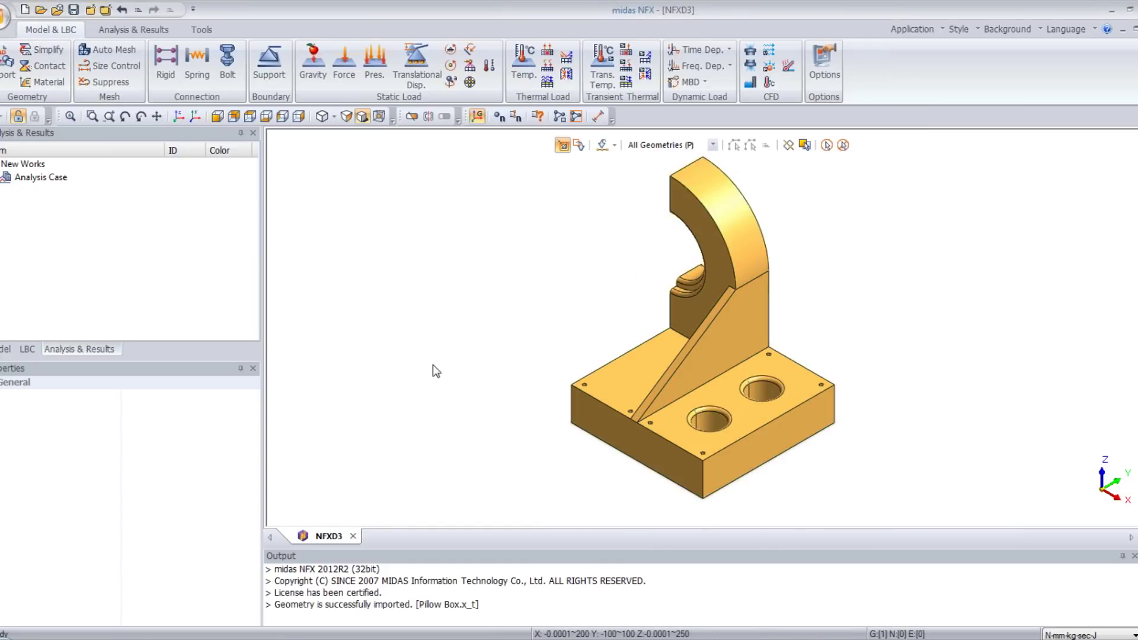
scroll(545, 324, "up", 1)
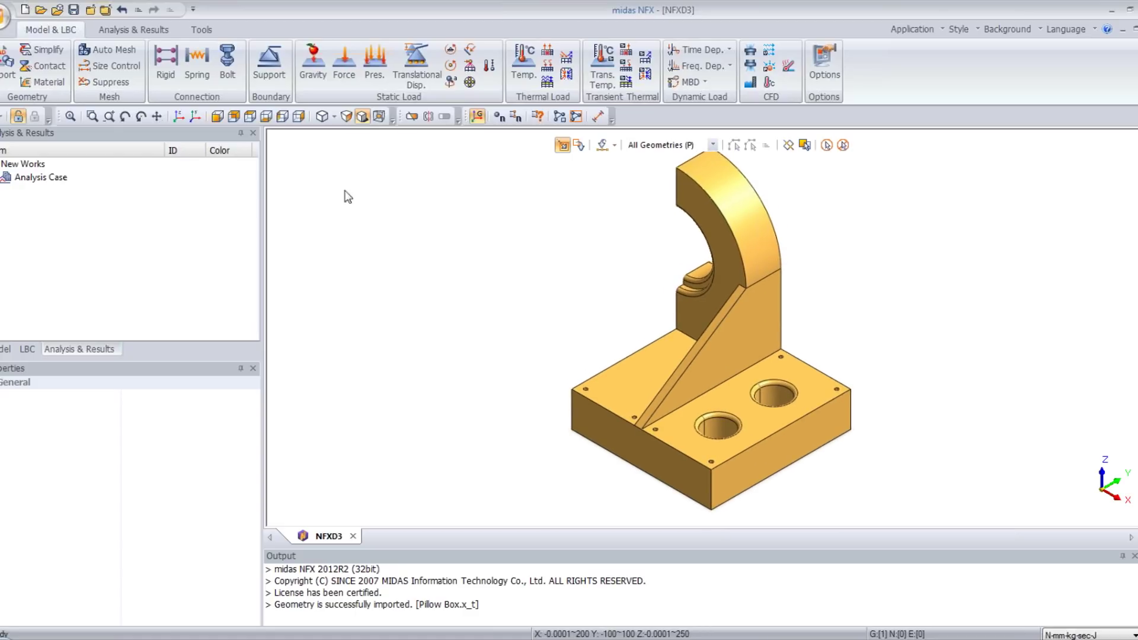
left_click(41, 52)
Step: Find and remove all six small 2.5 mm holes from the part
left_click_drag(155, 153, 285, 163)
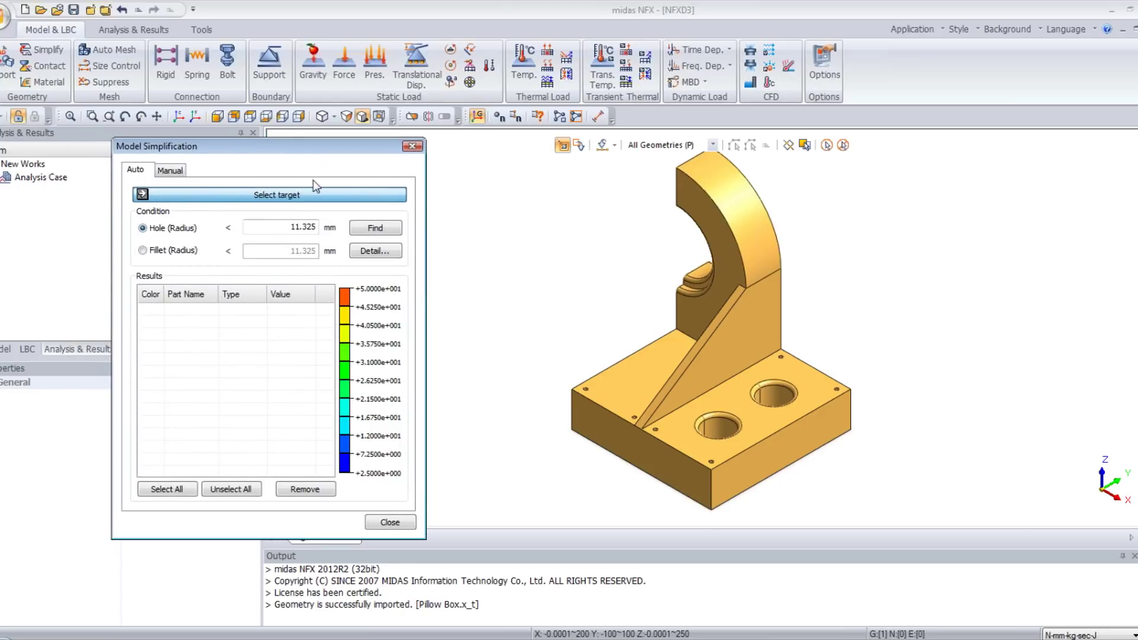
left_click(365, 229)
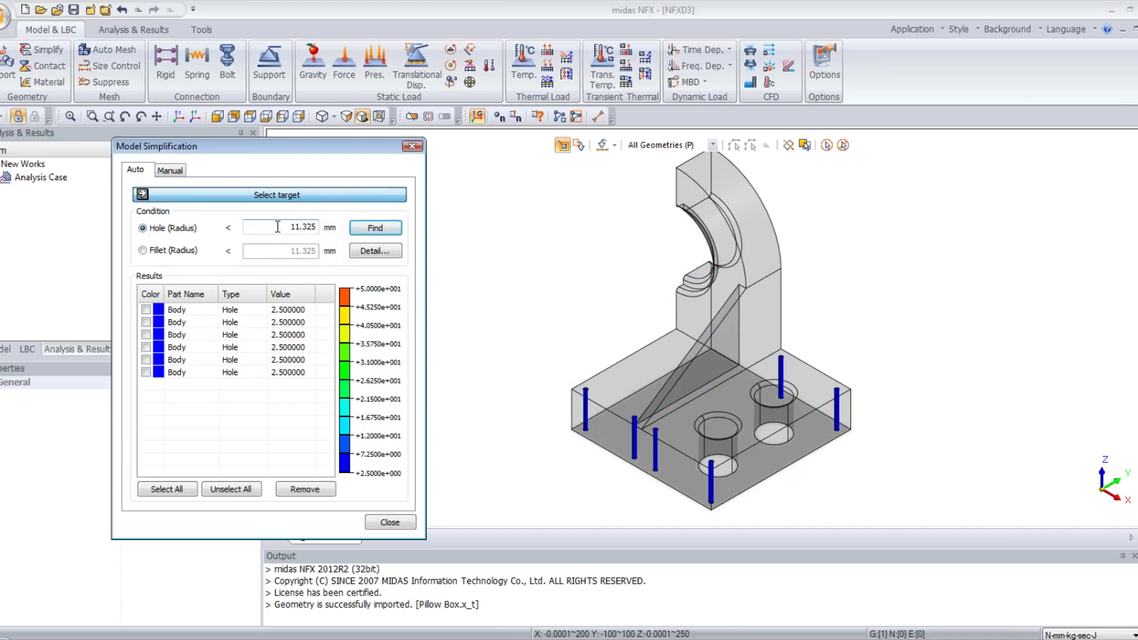
left_click(169, 489)
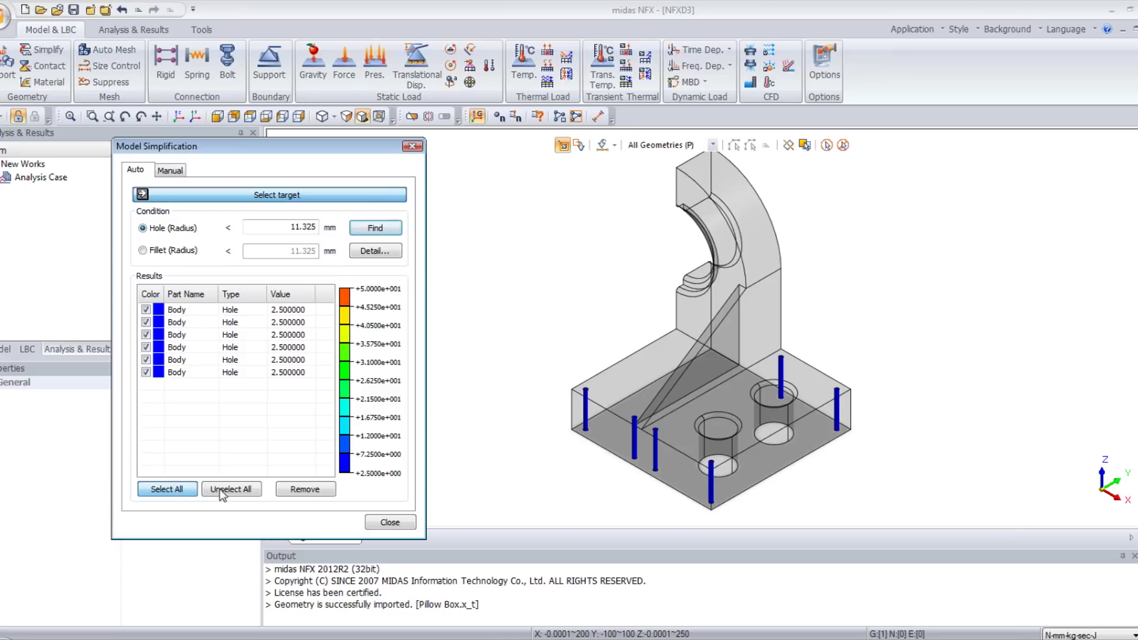
left_click(306, 489)
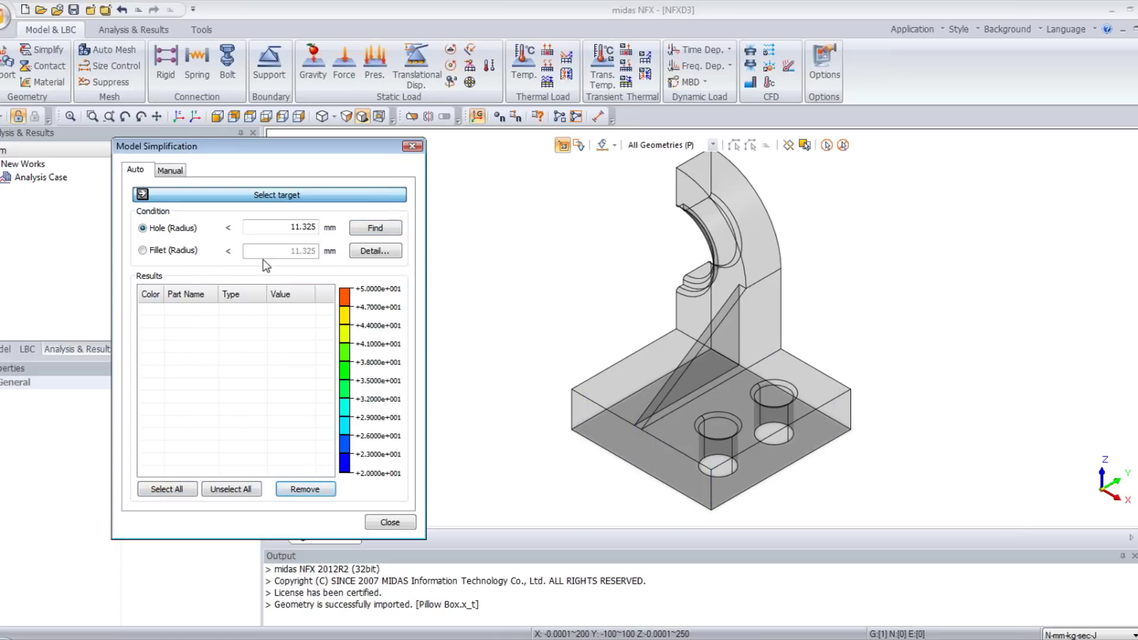
Step: Find and remove all 4 mm fillets below the radius limit
left_click(142, 250)
left_click_drag(269, 252, 328, 257)
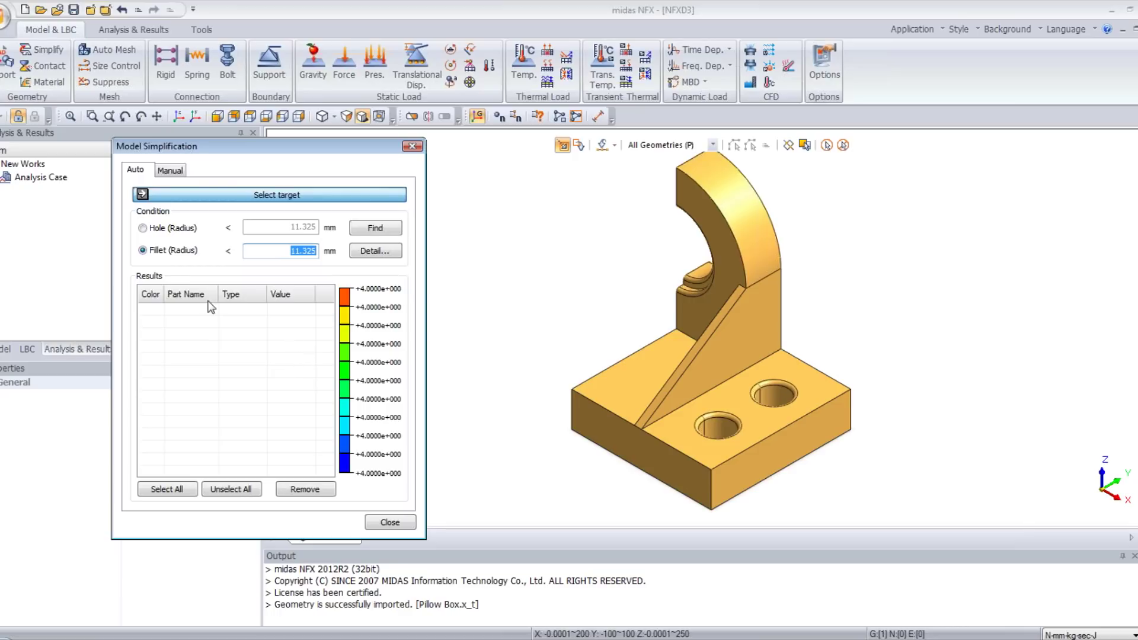
left_click(376, 228)
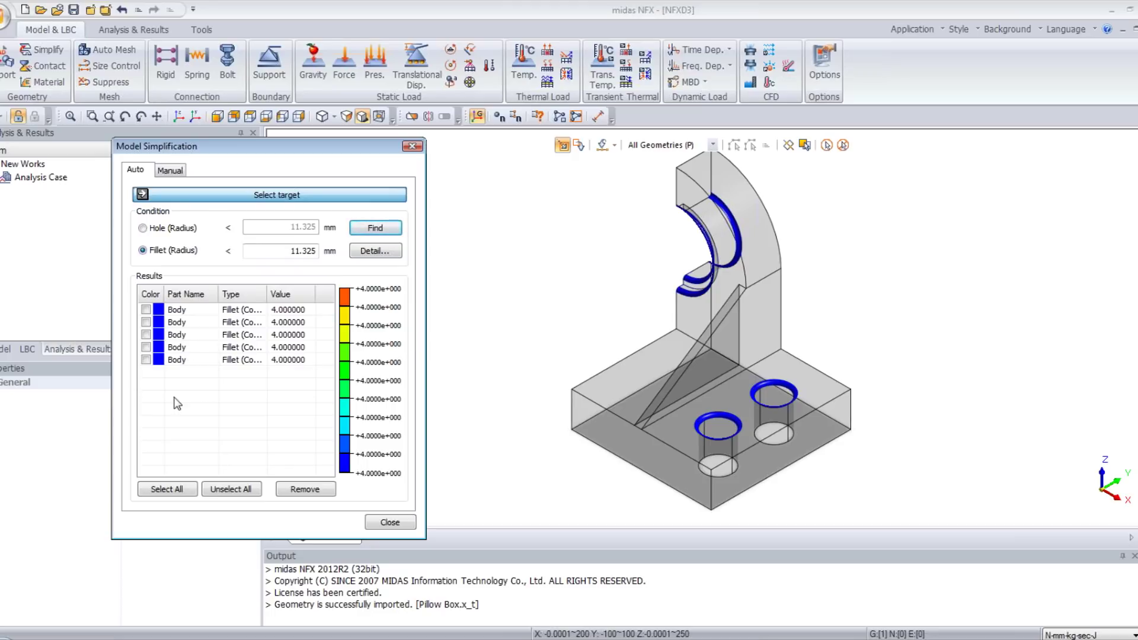
left_click(172, 489)
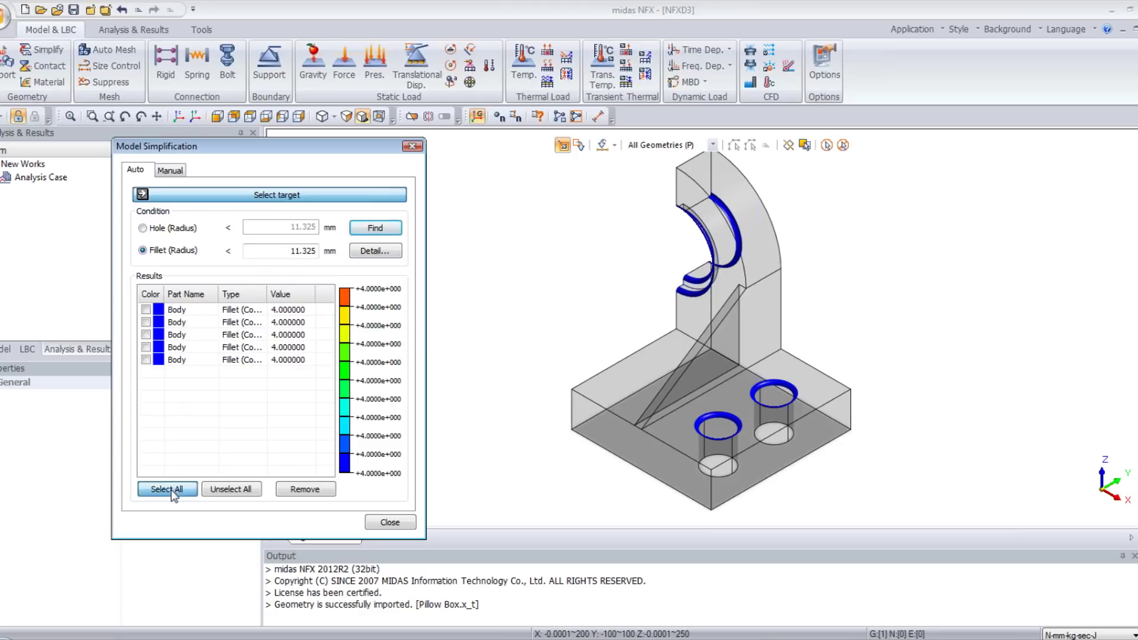
left_click(304, 492)
left_click(388, 523)
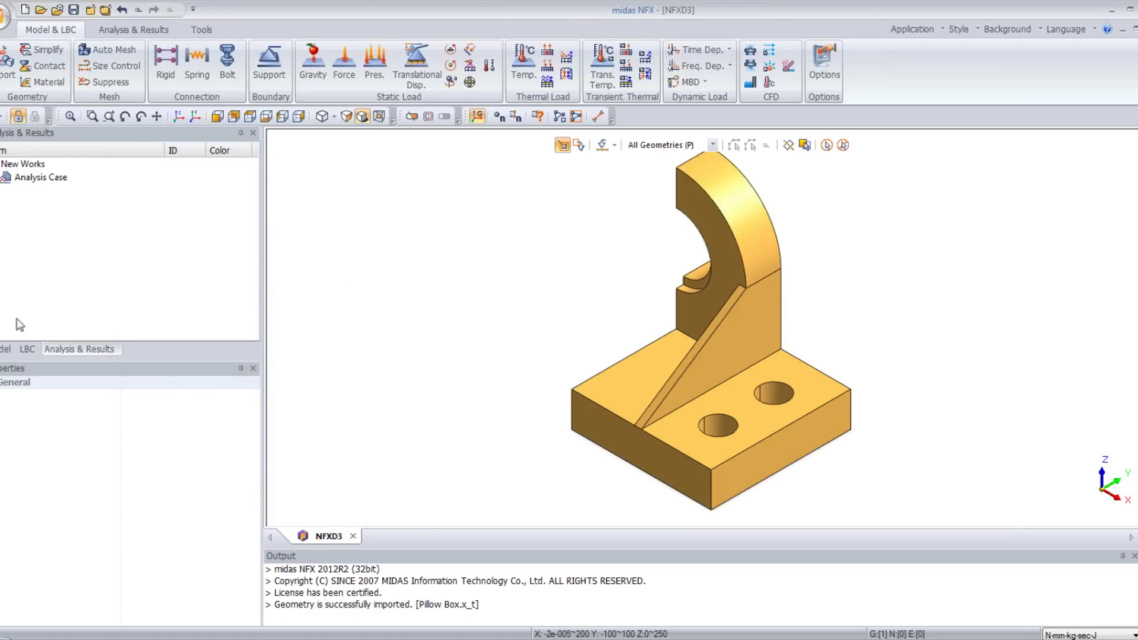
left_click(7, 349)
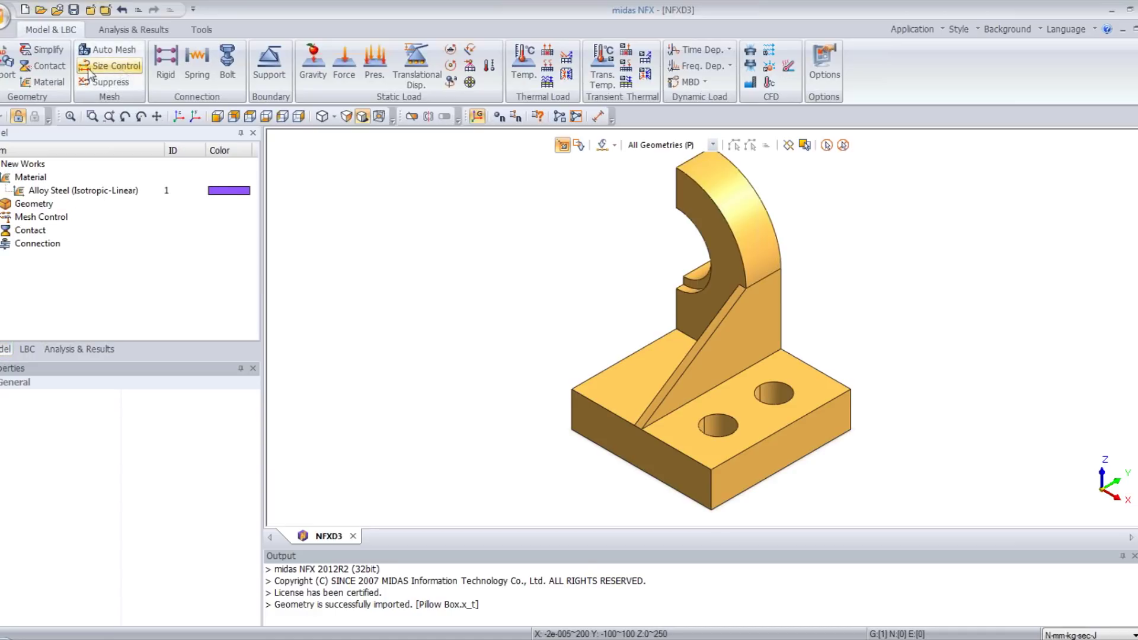
Step: Add 2024 Alloy from the Aluminum Alloys category as material ID 2
right_click(32, 179)
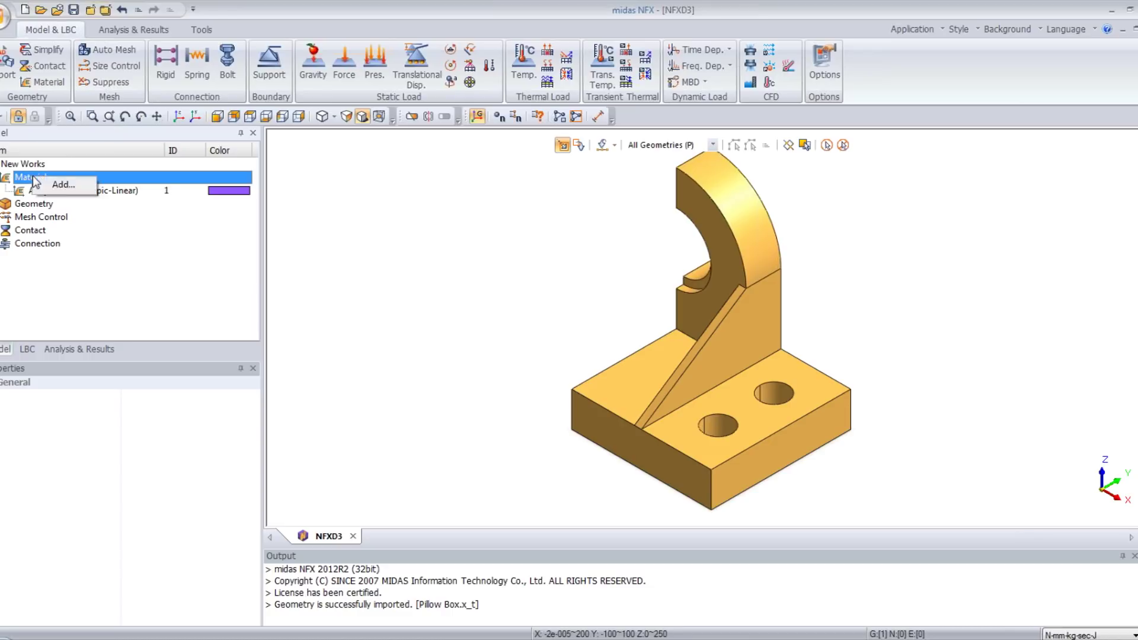
left_click(58, 185)
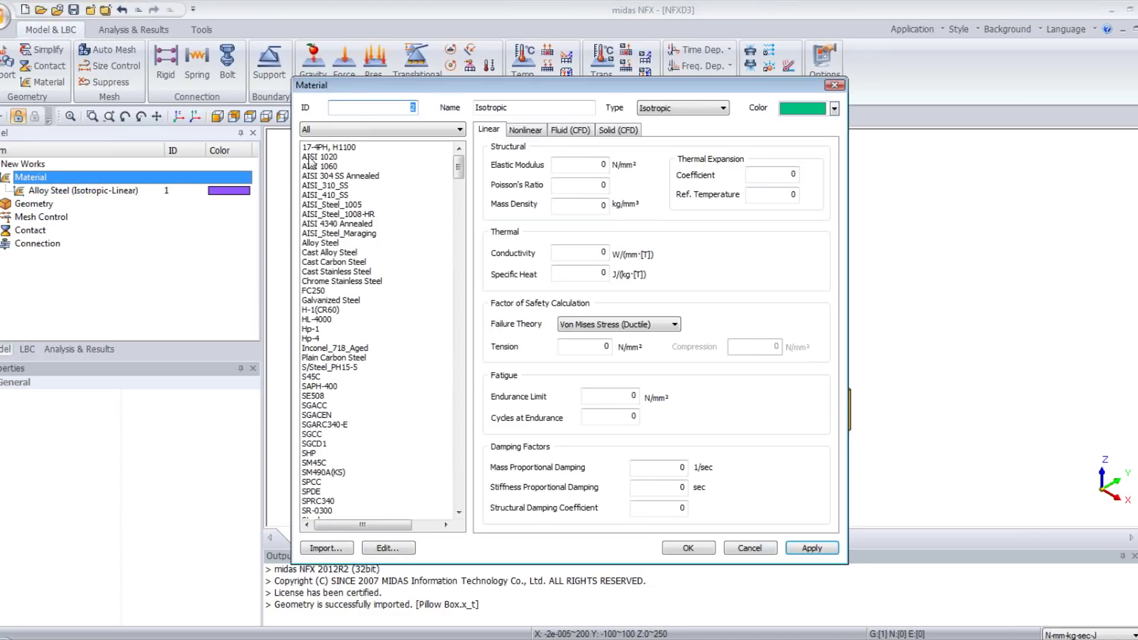
left_click(378, 130)
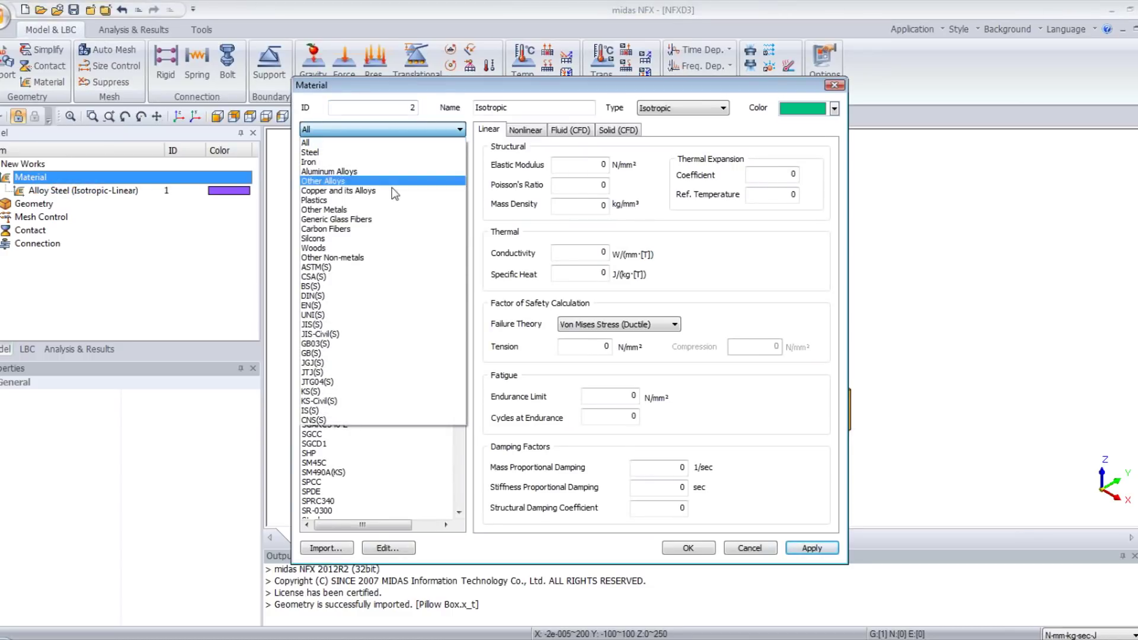
left_click(361, 173)
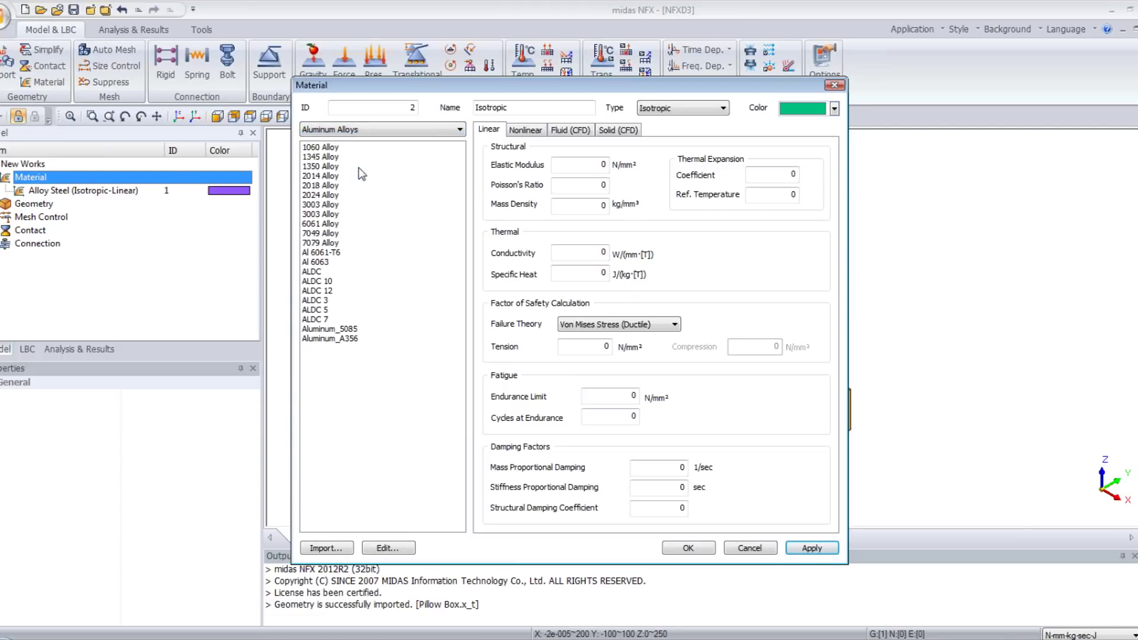
left_click(322, 195)
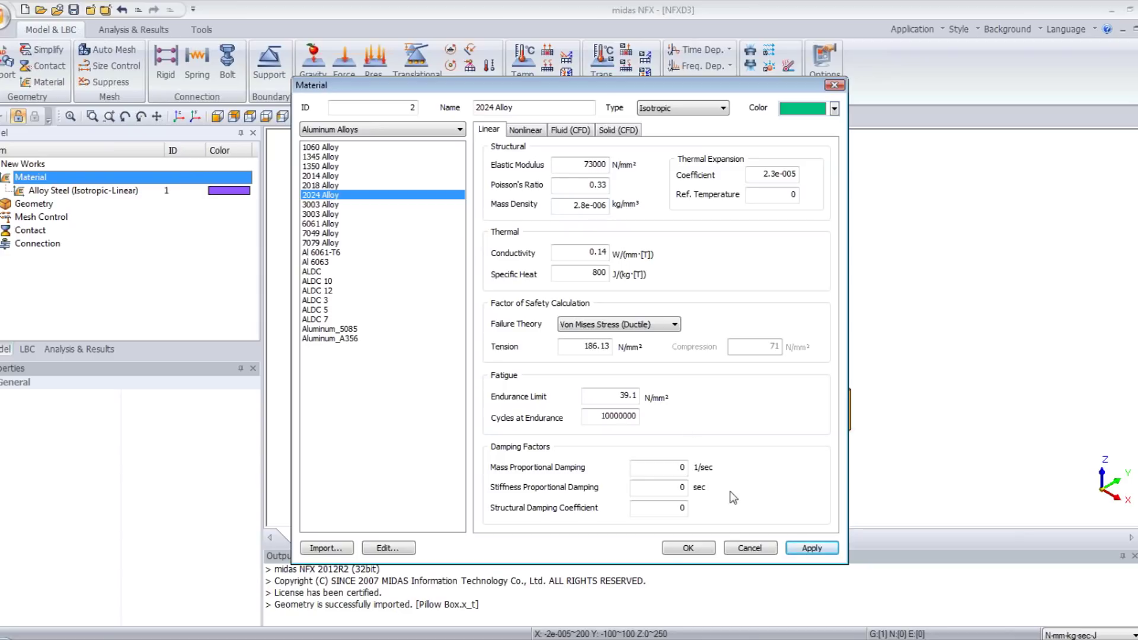
left_click(689, 548)
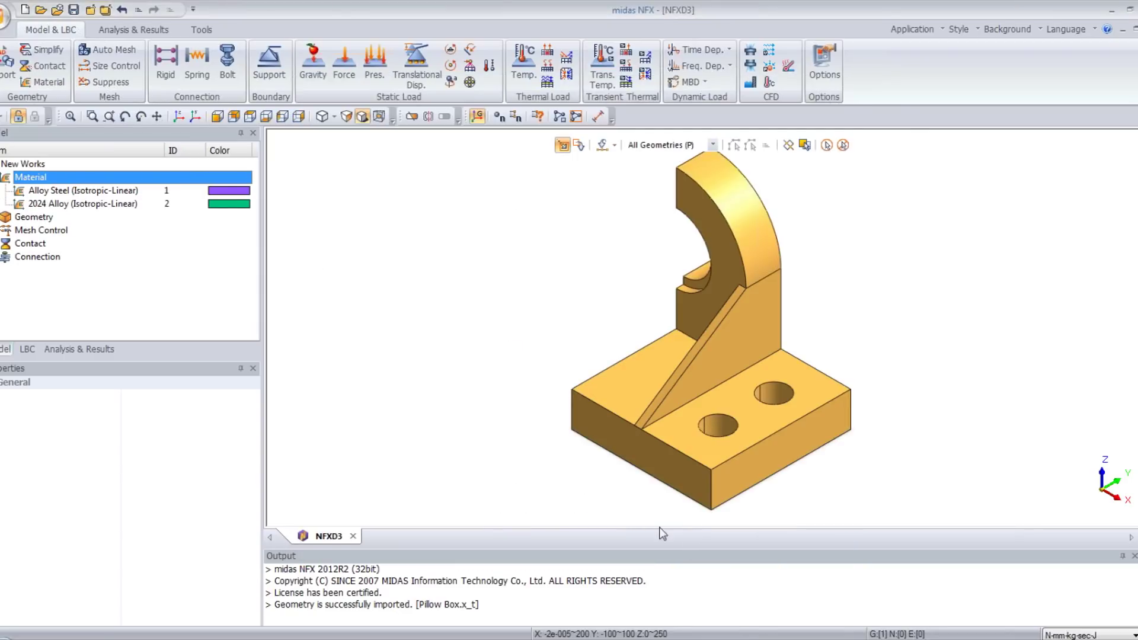
Step: Check the part body's properties: 2024 Alloy, 7.56626 kg
left_click(152, 205)
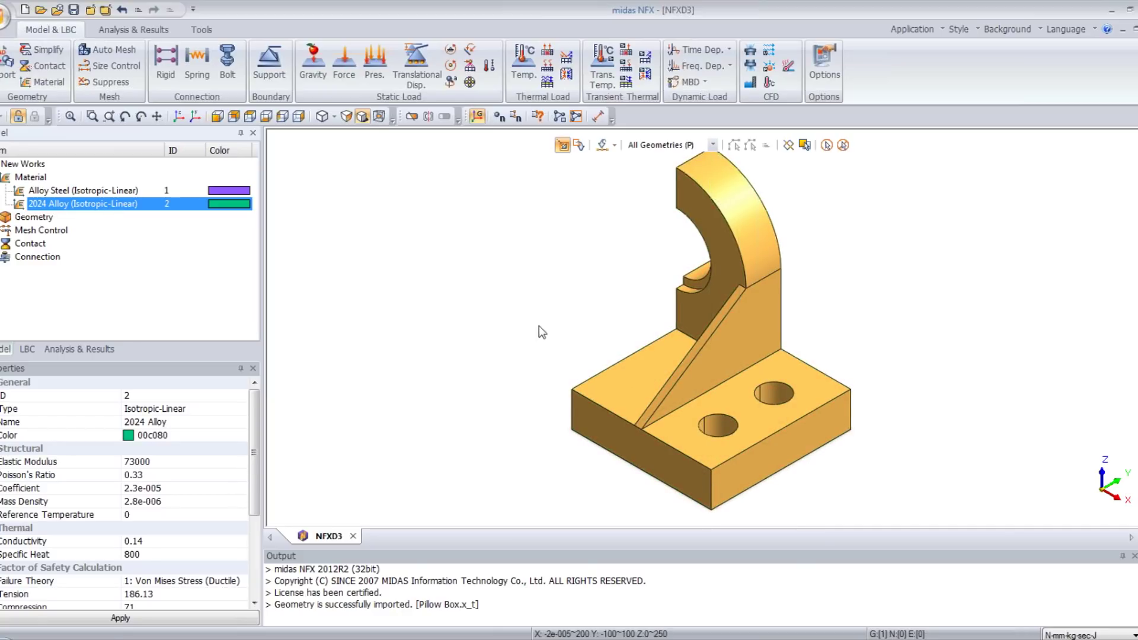
left_click(641, 372)
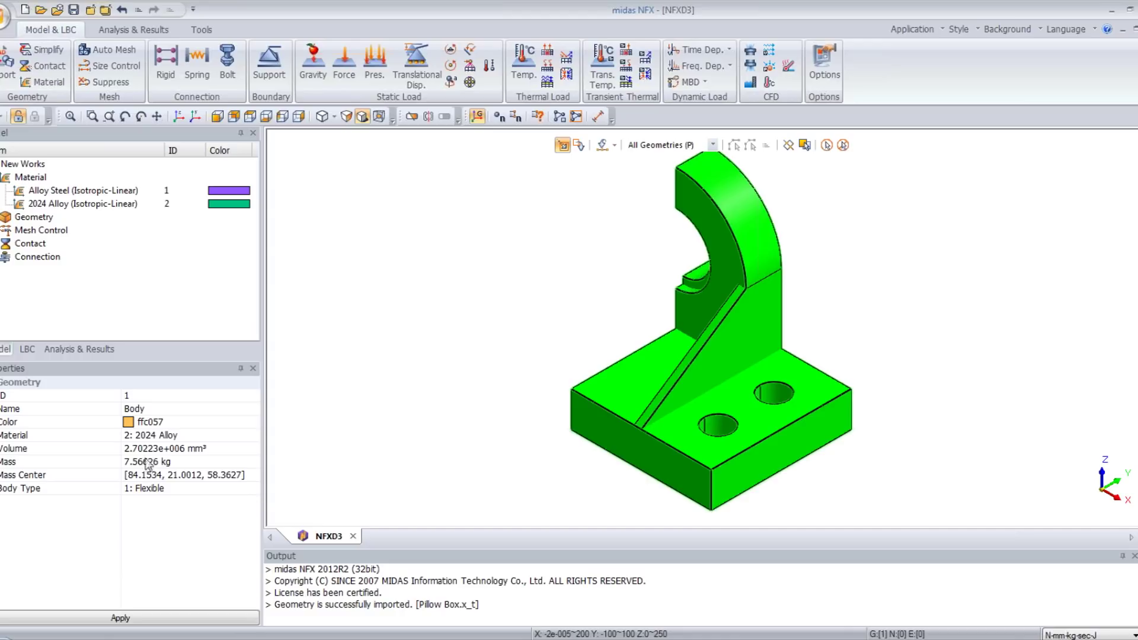
left_click(465, 427)
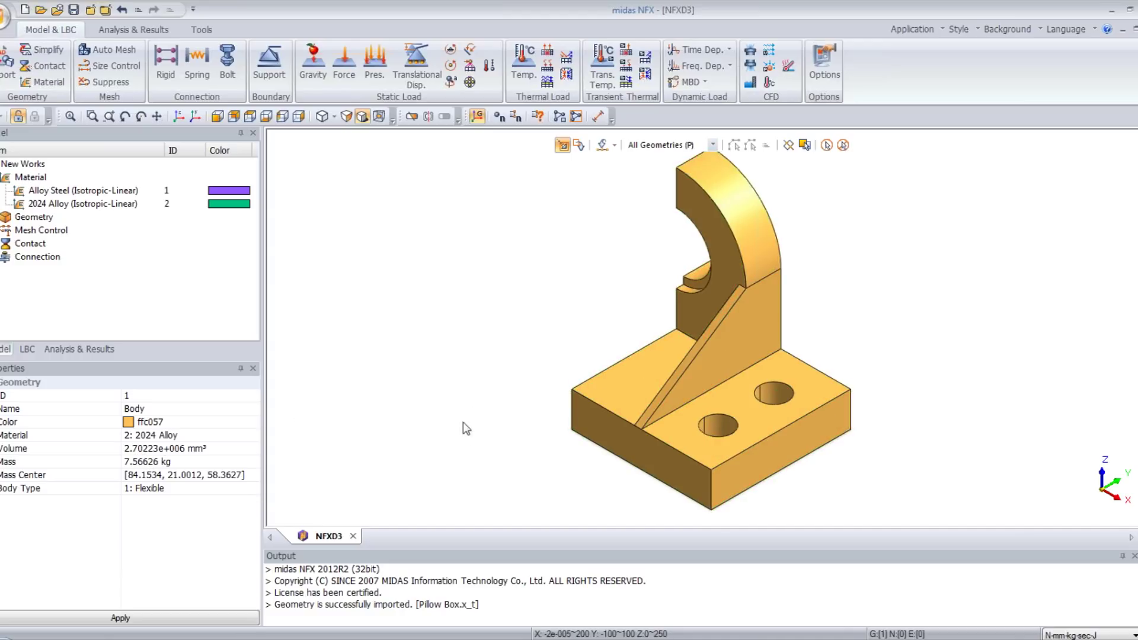
Step: Orbit the model to view the base bolt holes from above
middle_click_drag(465, 427, 584, 411)
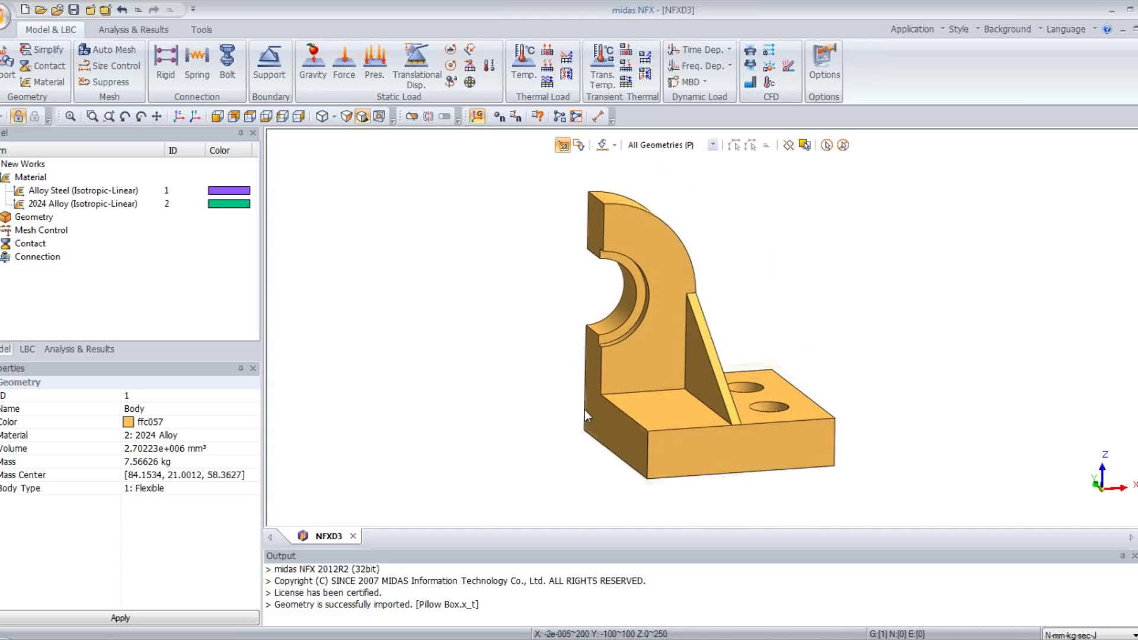
left_click(586, 414)
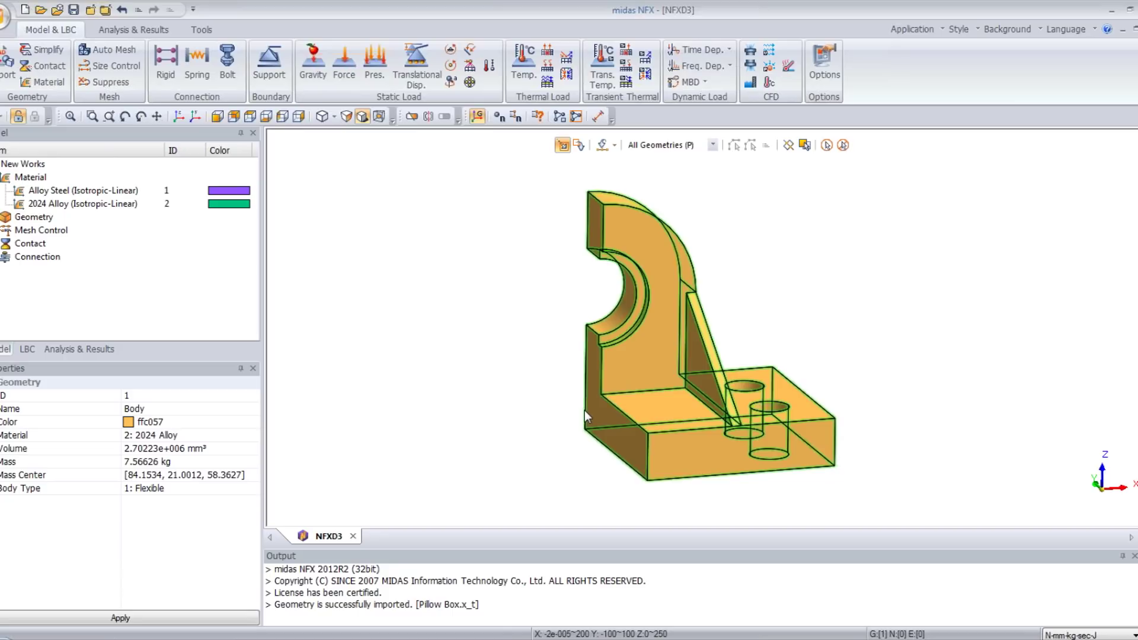
left_click(585, 411)
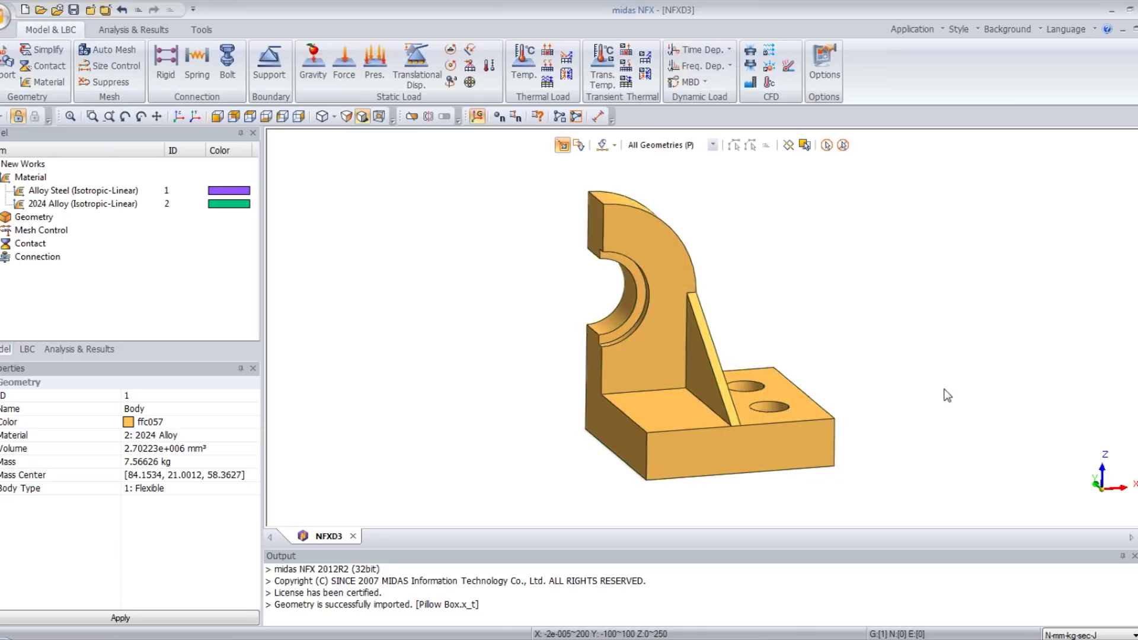
middle_click_drag(948, 395, 777, 304)
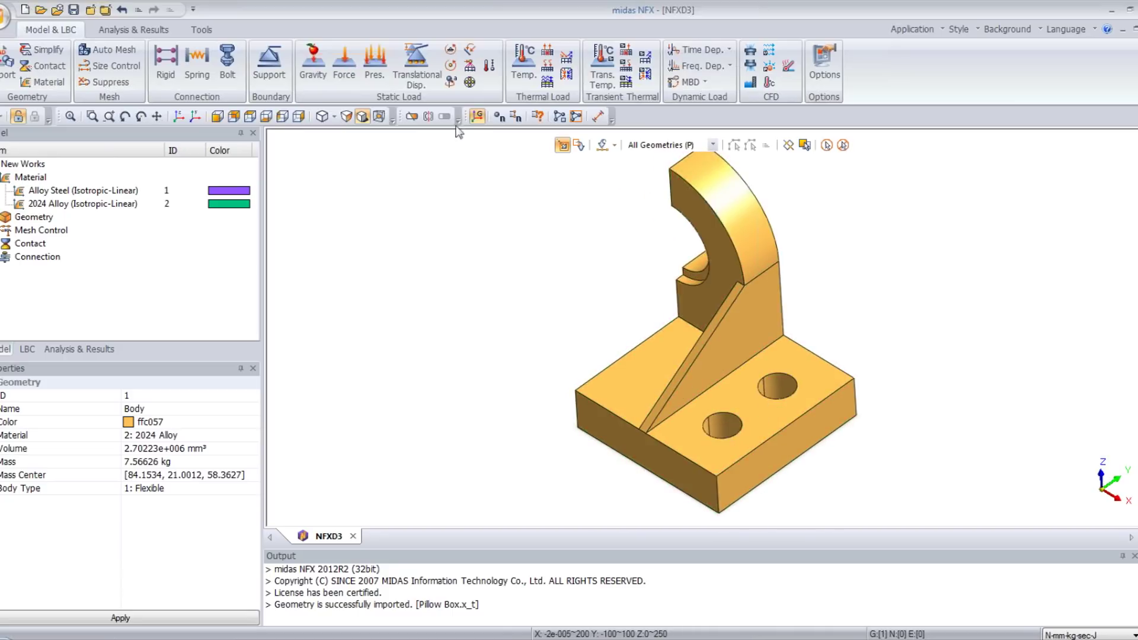
left_click(269, 63)
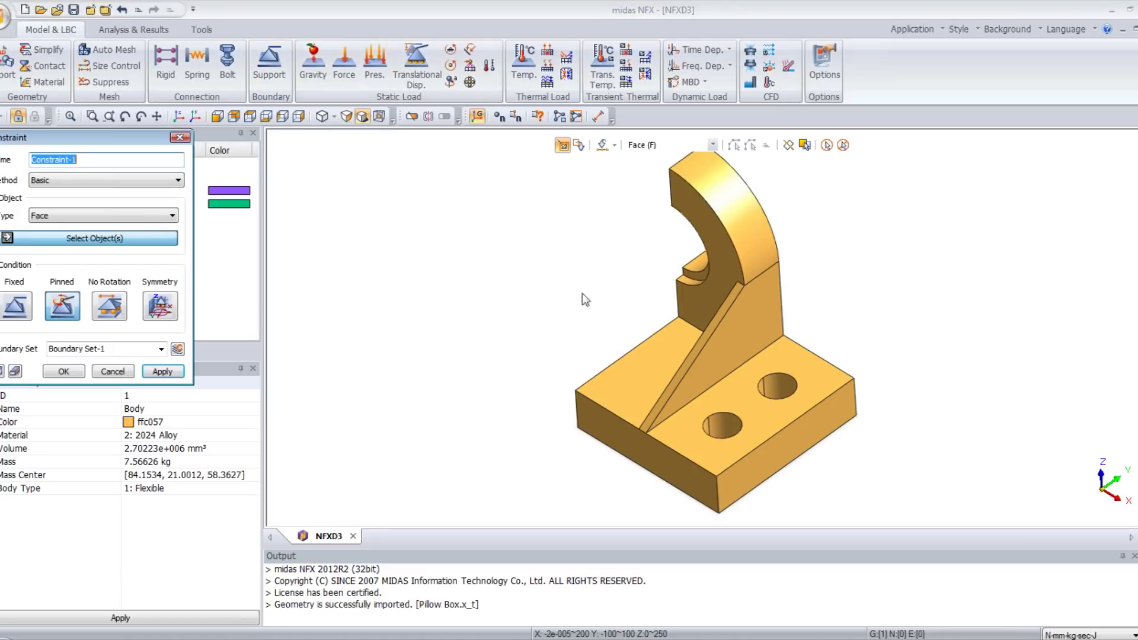
Step: Pin the four inner faces of the two base bolt holes as Constraint-1
left_click(775, 385)
mouse_move(815, 360)
middle_mouse_down()
mouse_move(779, 391)
mouse_move(819, 379)
middle_mouse_up()
left_click(778, 386)
left_click(725, 415)
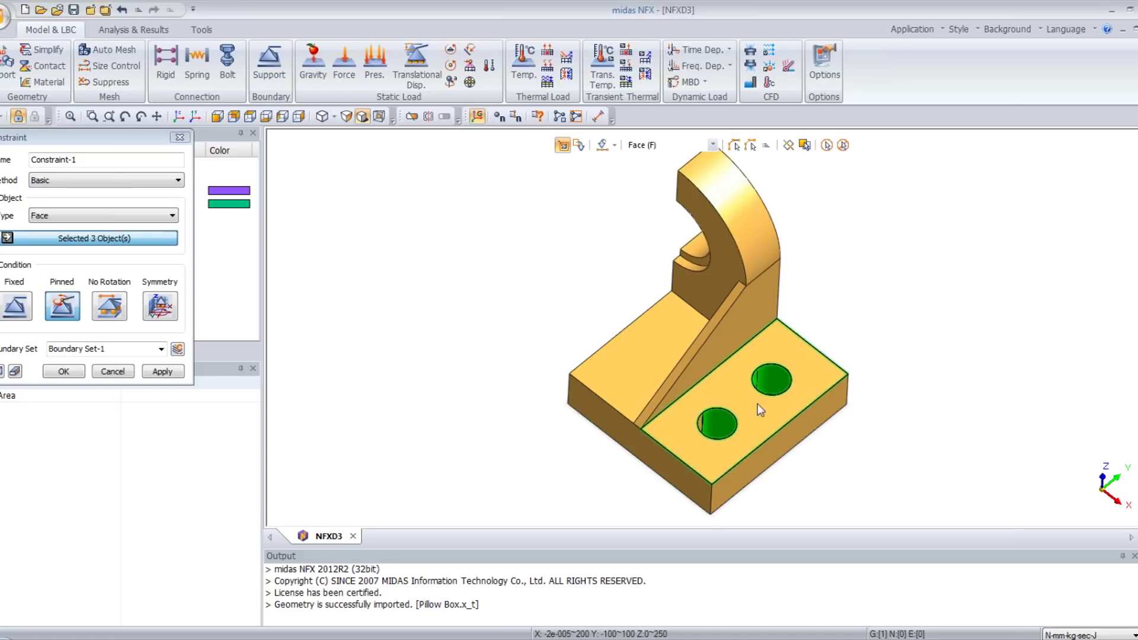
middle_click_drag(759, 409, 780, 363)
left_click(731, 391)
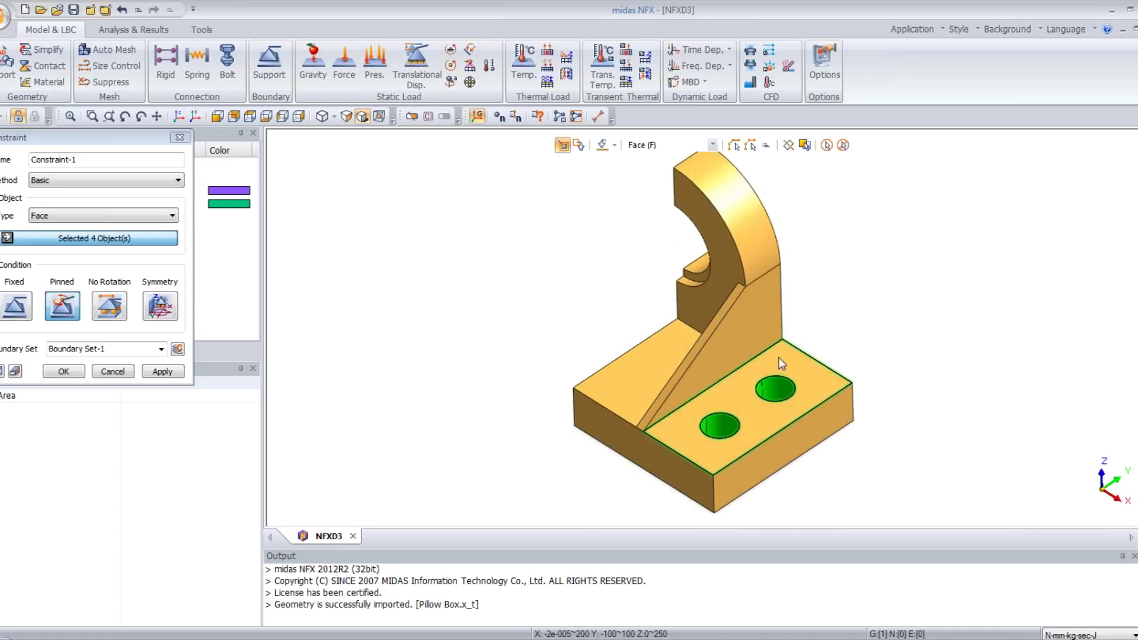
left_click(73, 371)
middle_click_drag(403, 409, 559, 437)
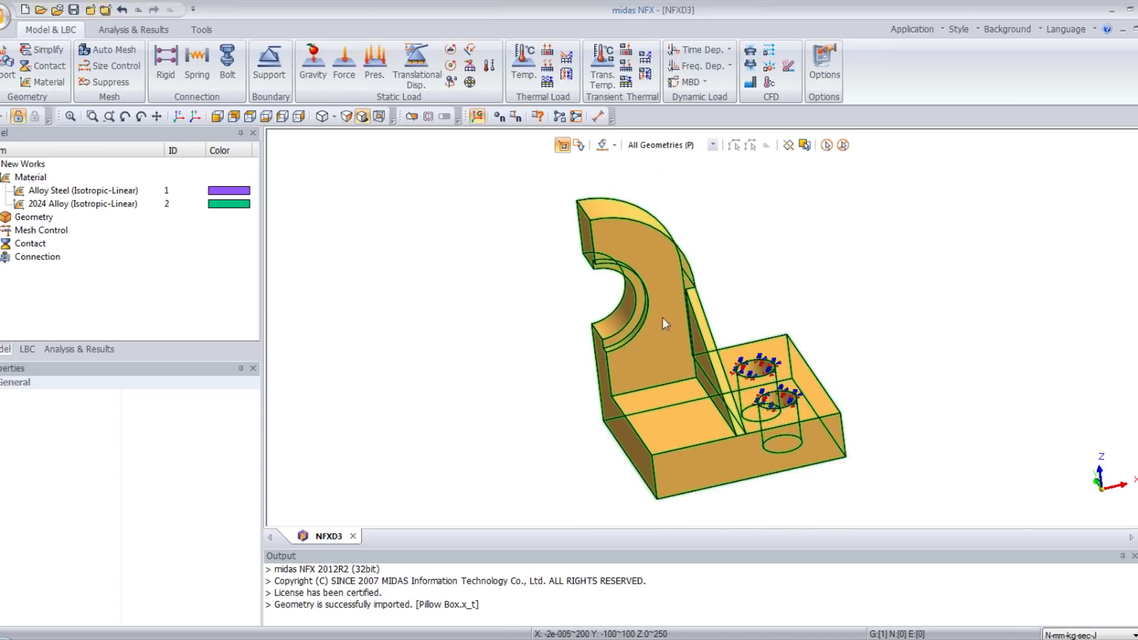
middle_click_drag(749, 233, 748, 212)
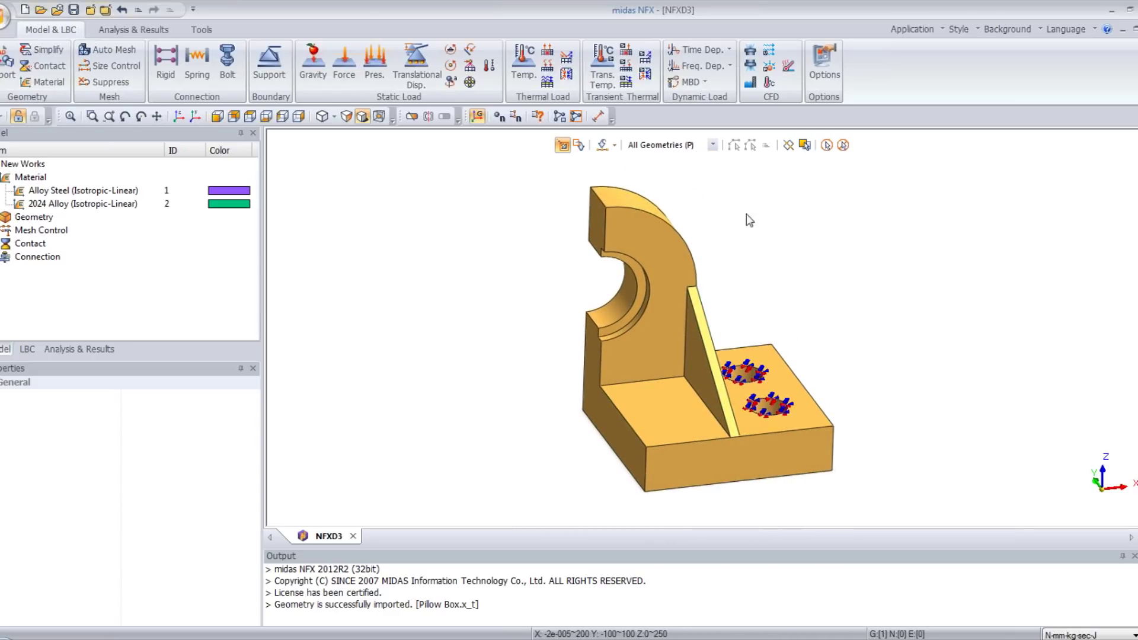
left_click(344, 64)
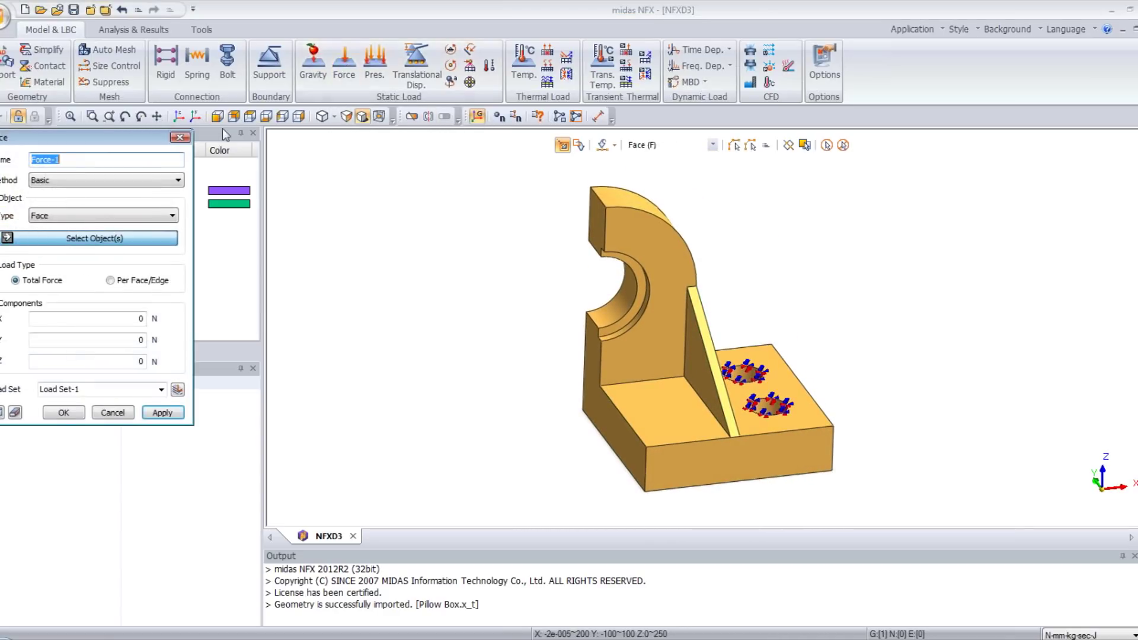
Step: Apply Force-1 to the half-round cutout face with 40 as its Y component
left_click_drag(136, 137, 387, 211)
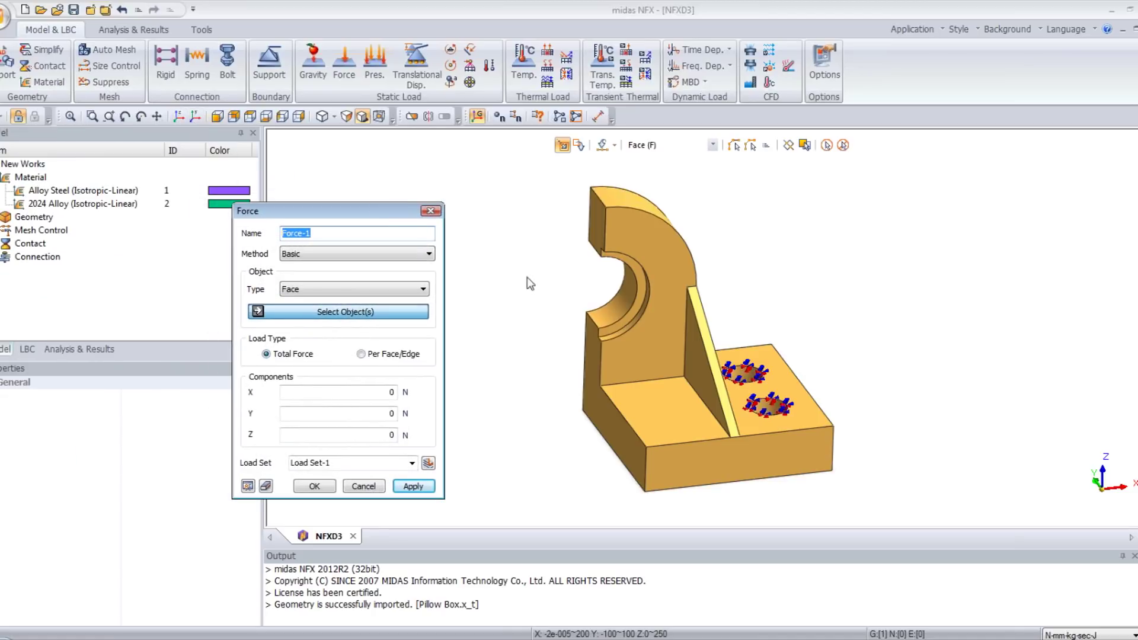
left_click(621, 325)
left_click_drag(388, 219, 472, 224)
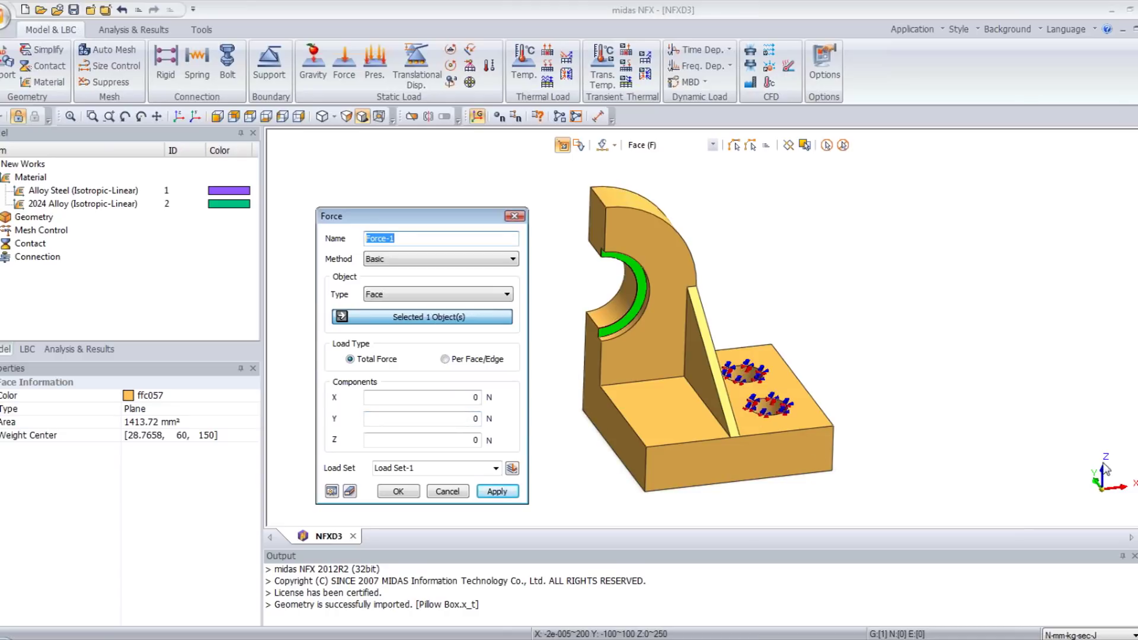
left_click(471, 418)
left_click(472, 418)
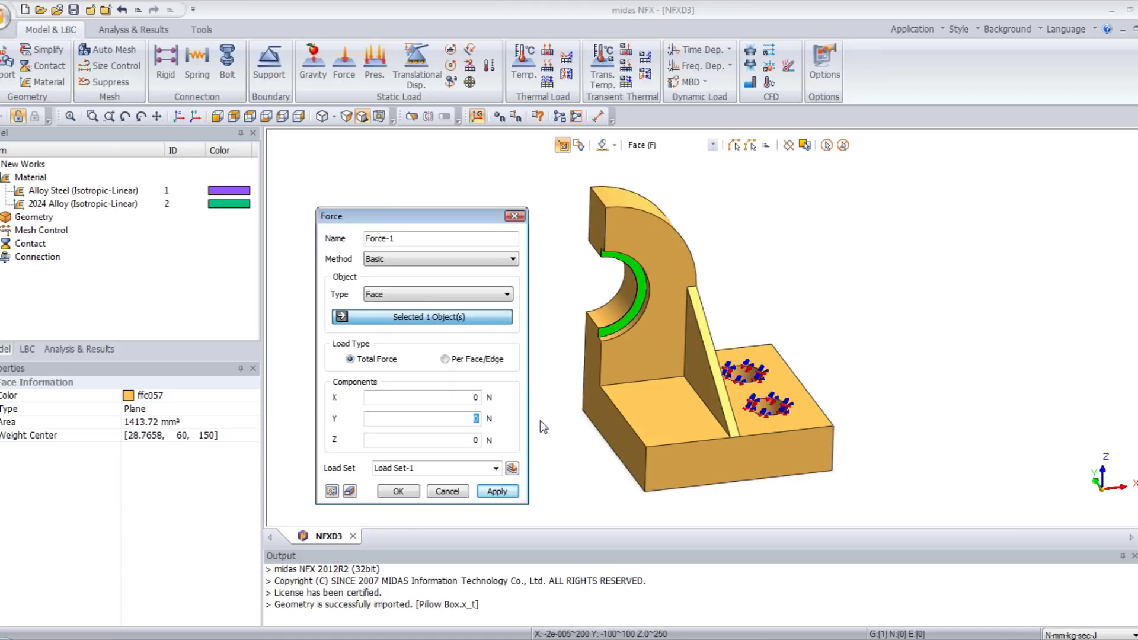
type("40000")
left_click(401, 491)
middle_click_drag(521, 451, 556, 364)
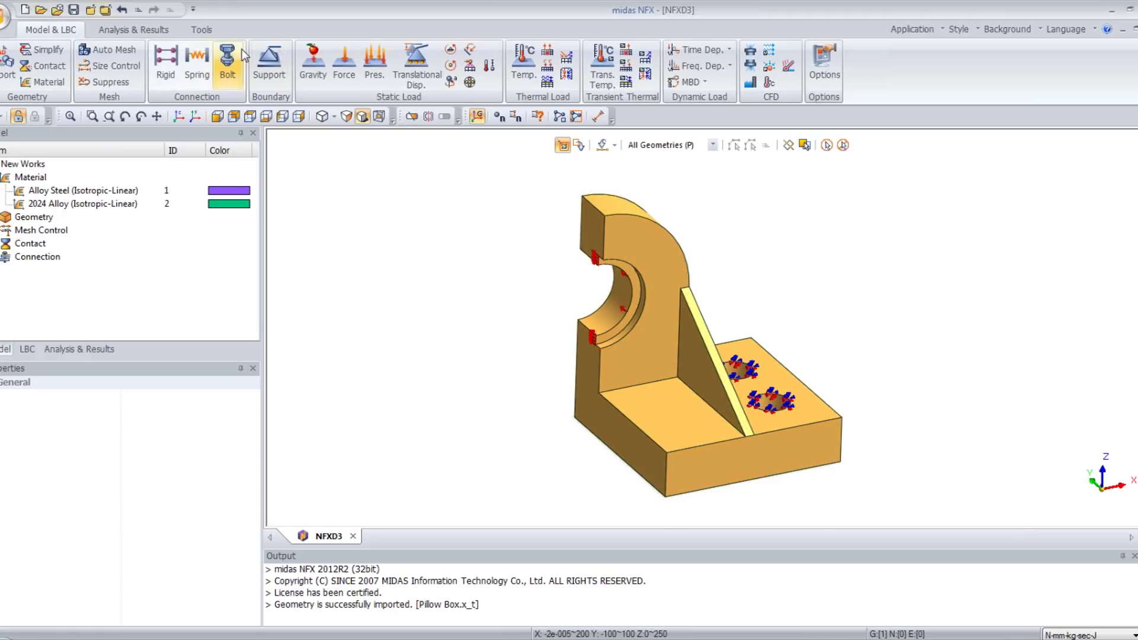
Step: Constrain the upright's and base's flat side faces with Symmetry as Constraint-2
left_click(269, 62)
left_click_drag(145, 137, 309, 190)
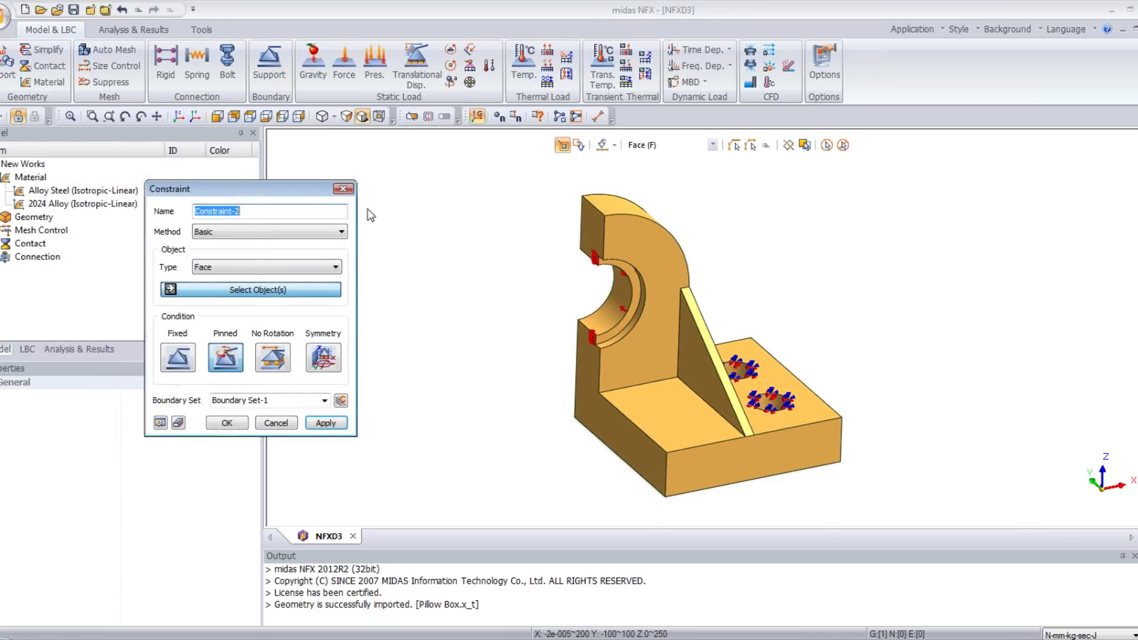
left_click(595, 226)
left_click(595, 413)
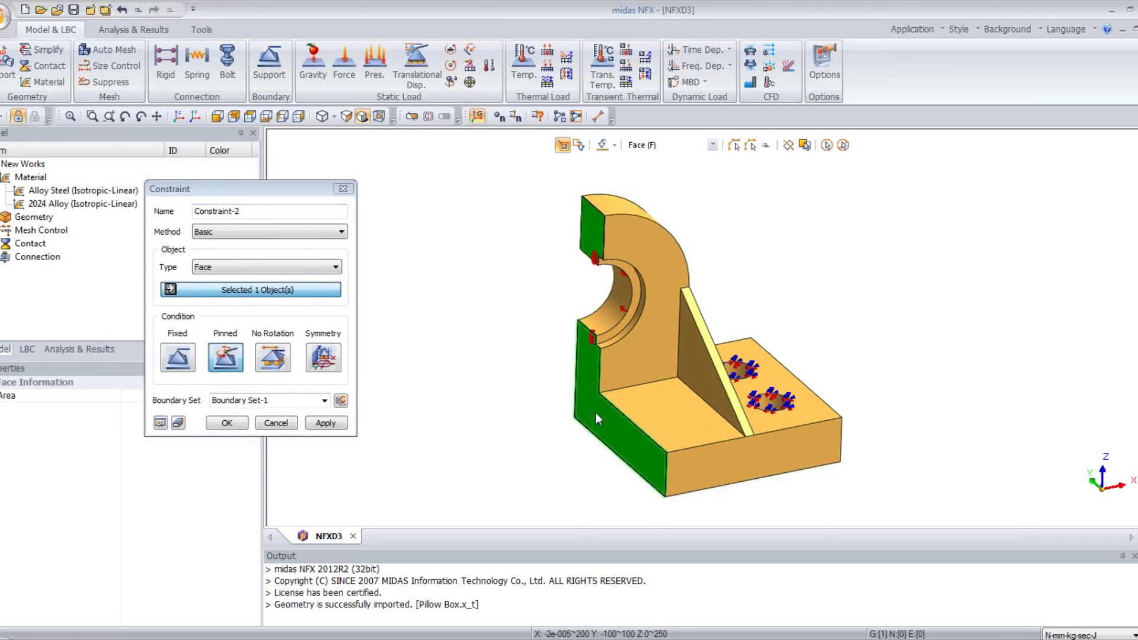
left_click(325, 360)
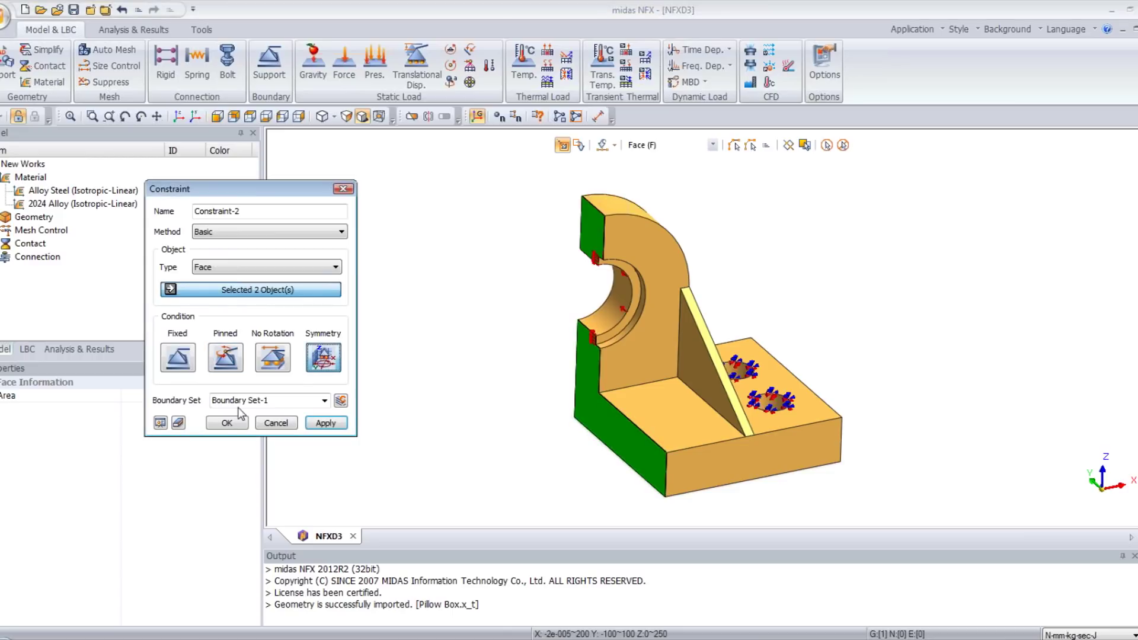
left_click(222, 421)
middle_click_drag(539, 417, 444, 404)
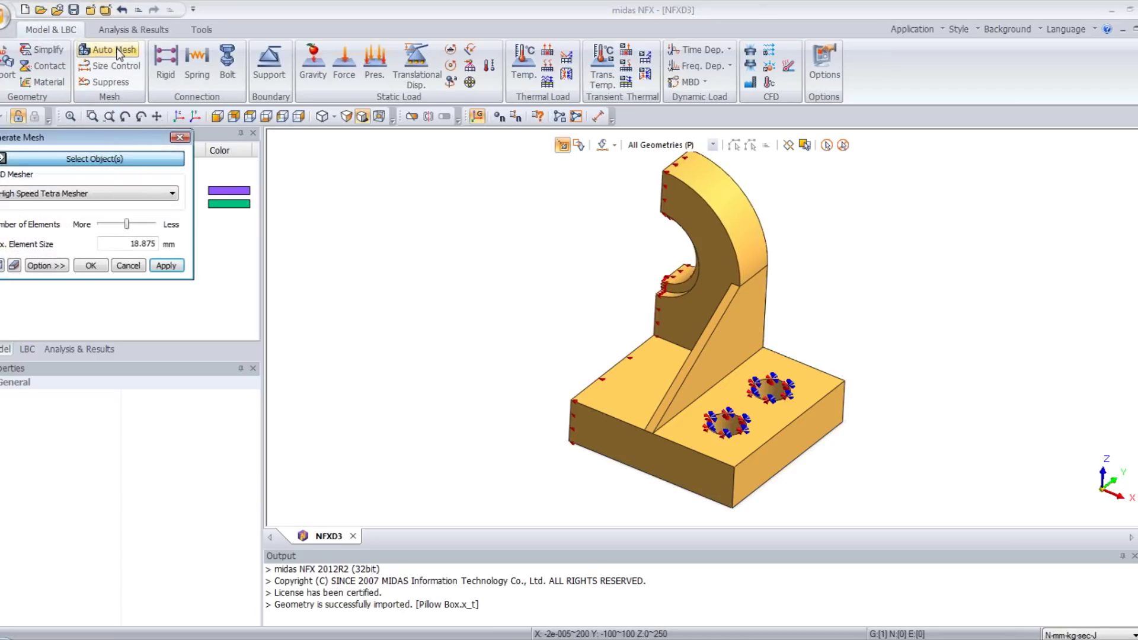
Step: Auto-mesh the body with High Speed Tetra Mesher at 18.875 mm, giving 31200 nodes
left_click_drag(98, 137, 383, 185)
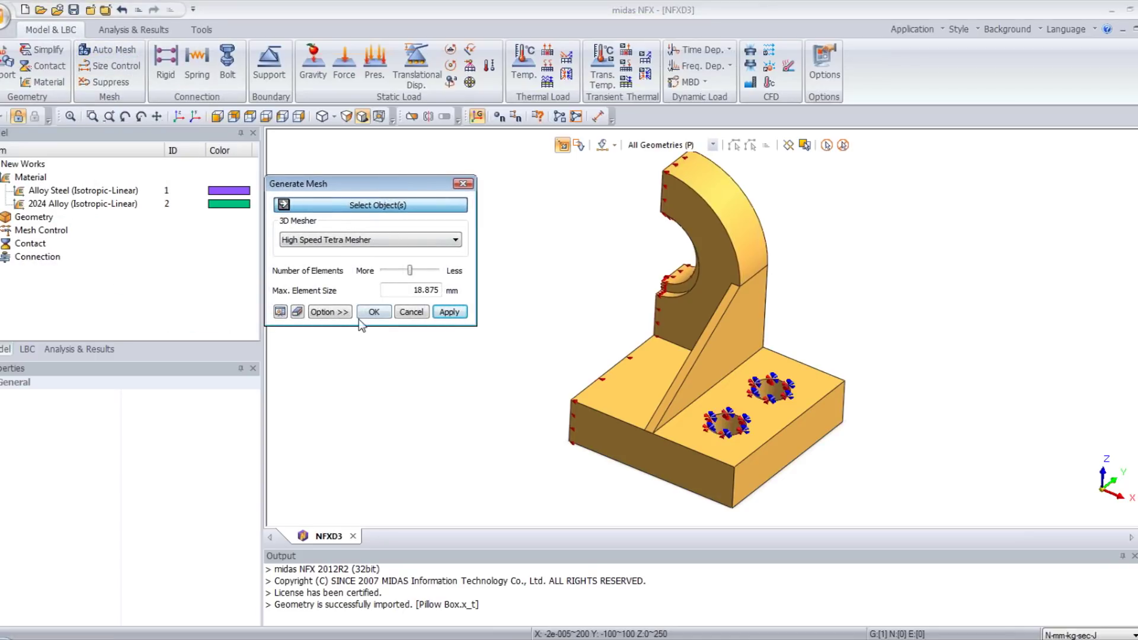
left_click(330, 312)
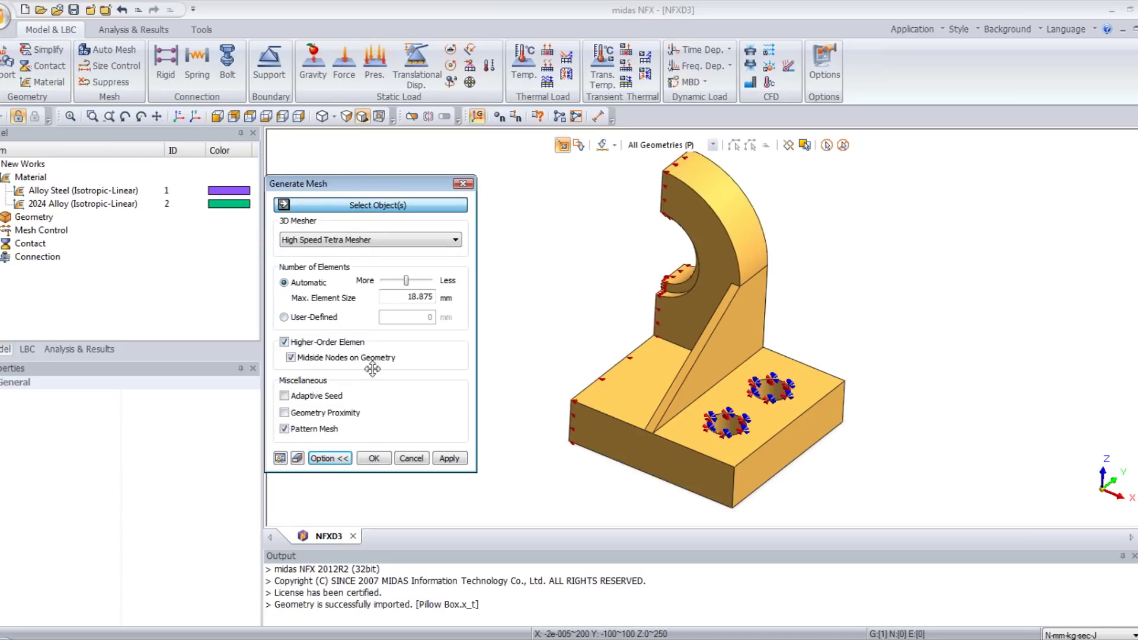
left_click(336, 460)
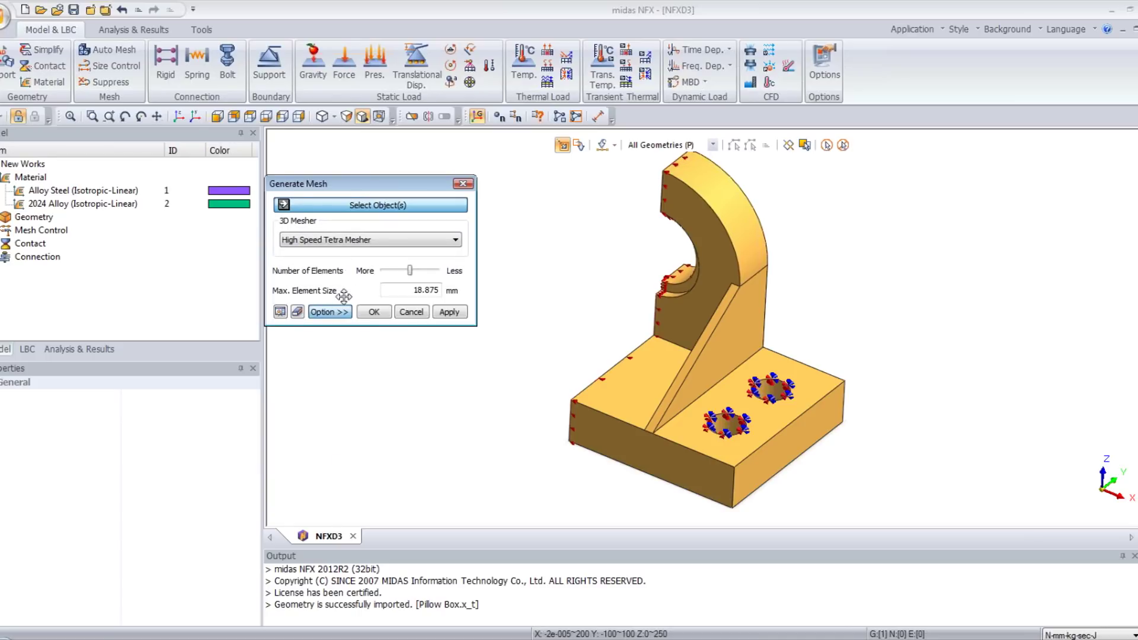
left_click(682, 291)
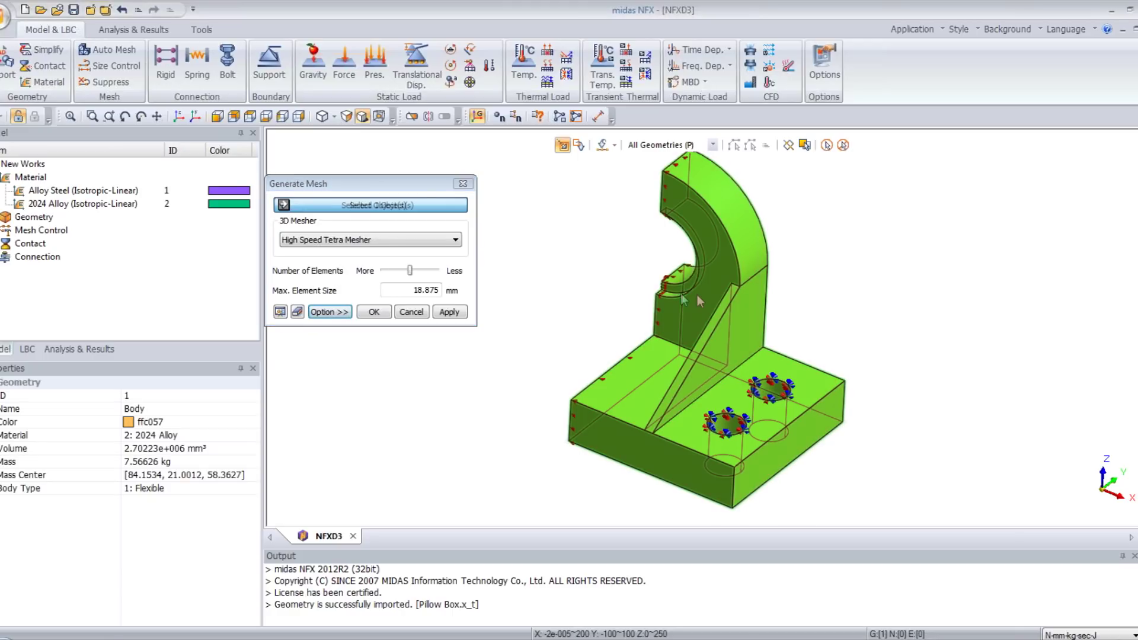
left_click(374, 312)
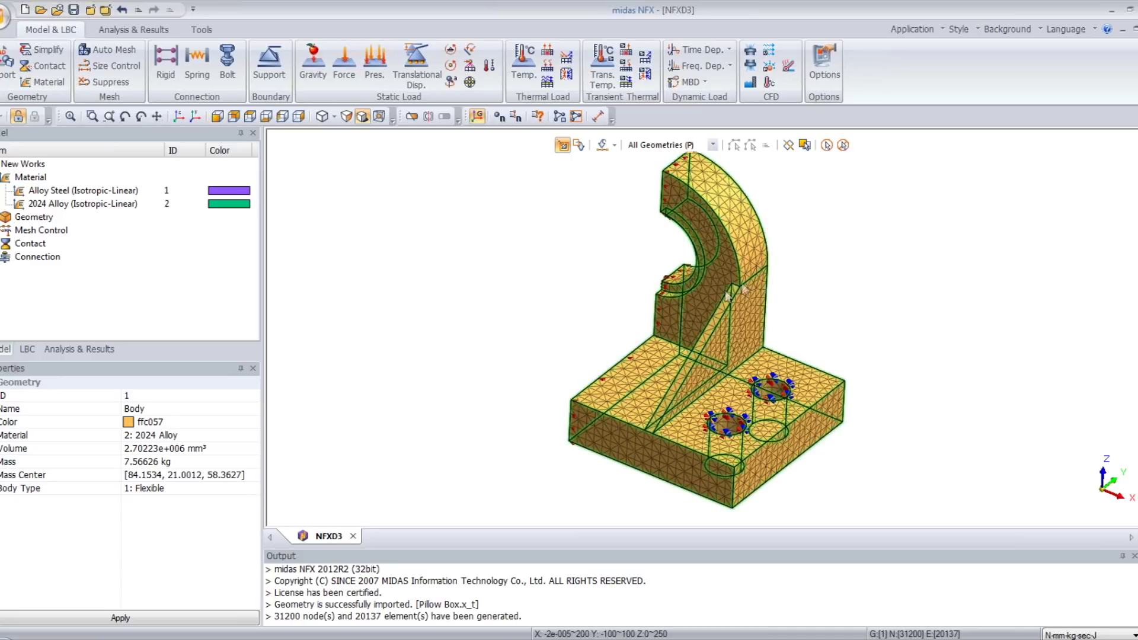
middle_click_drag(846, 230, 762, 275)
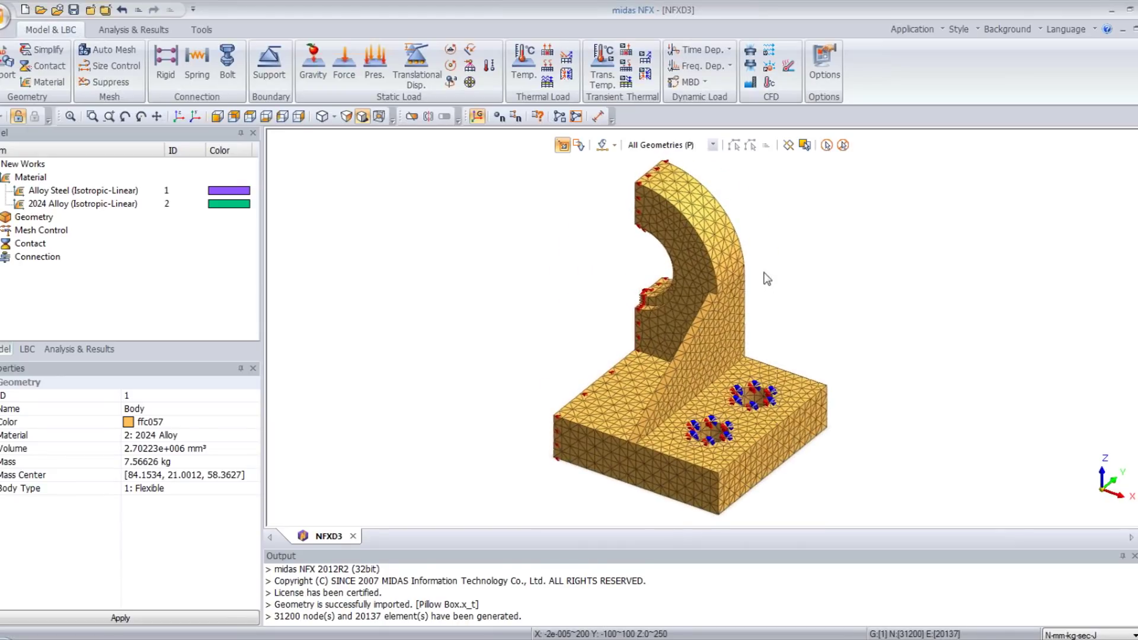
Step: Create the Linear Static case 'Pillow Box' with Body active and both sets included
left_click(135, 31)
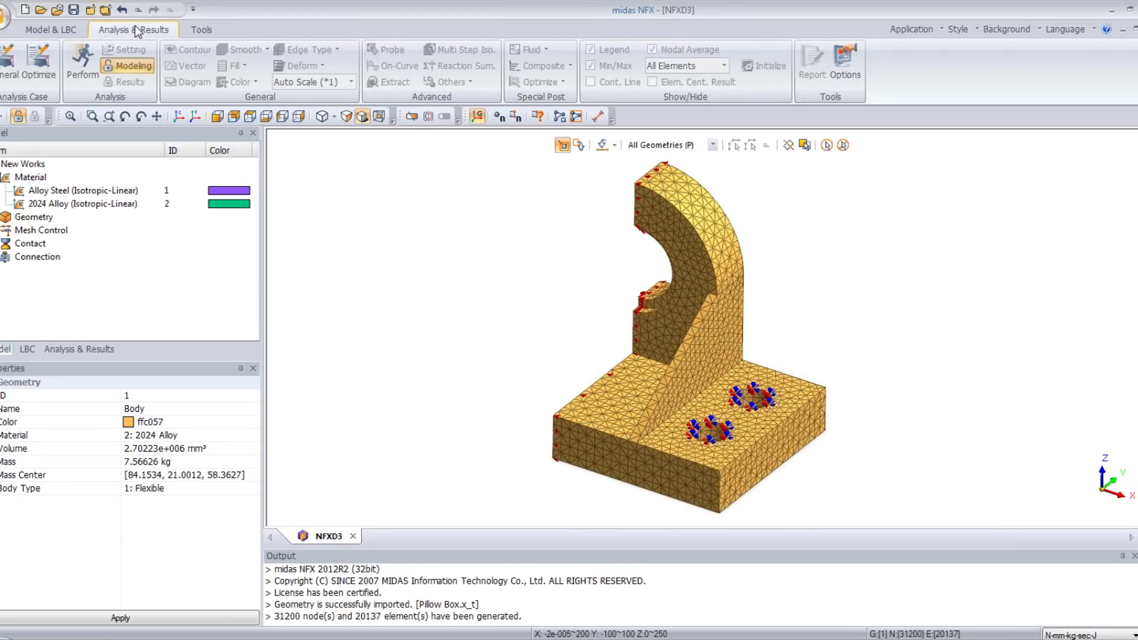
left_click(7, 63)
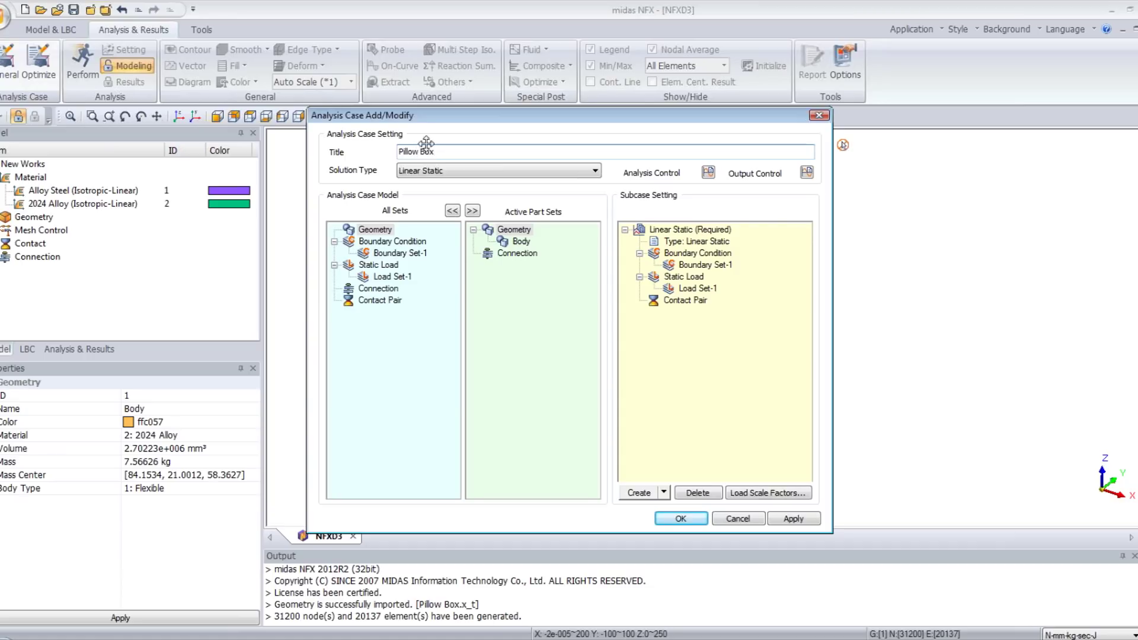
left_click(439, 173)
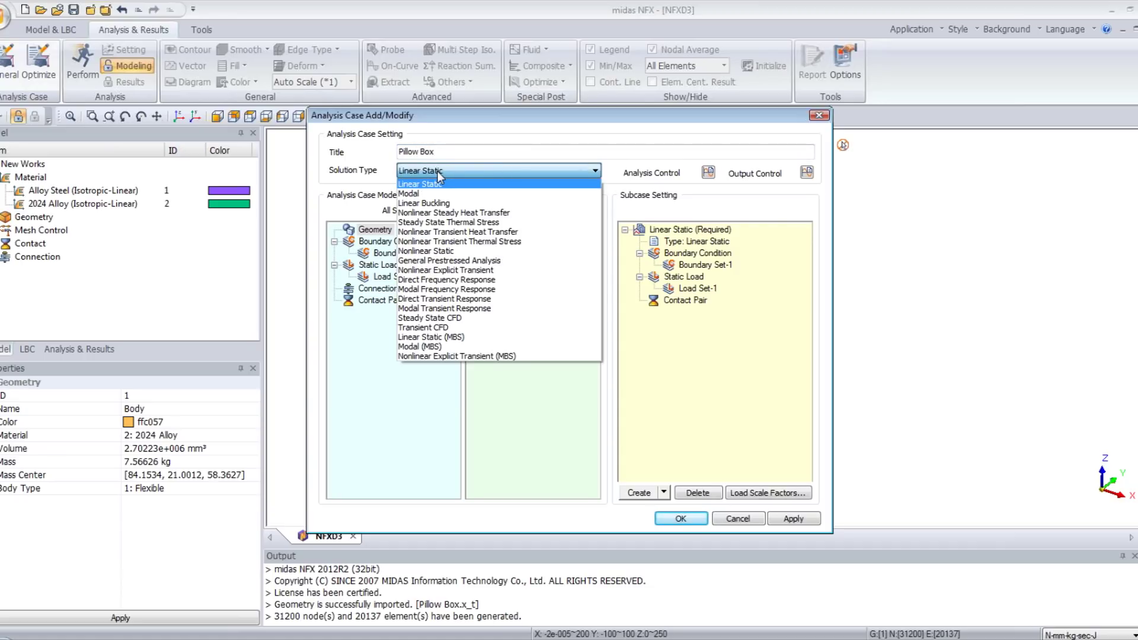
left_click(439, 174)
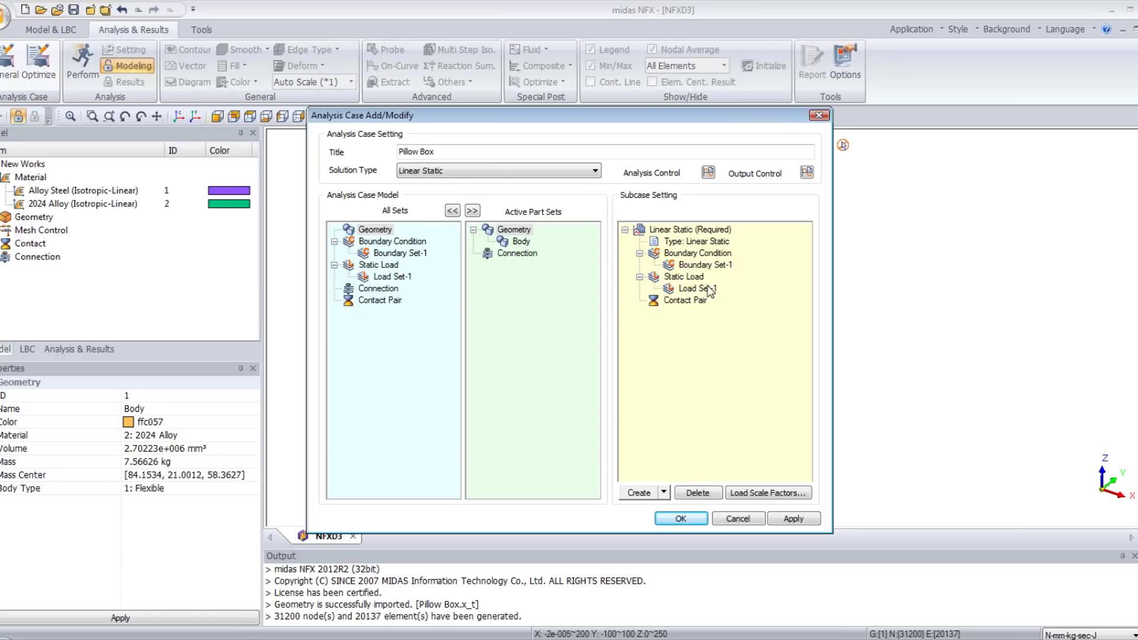
left_click(452, 212)
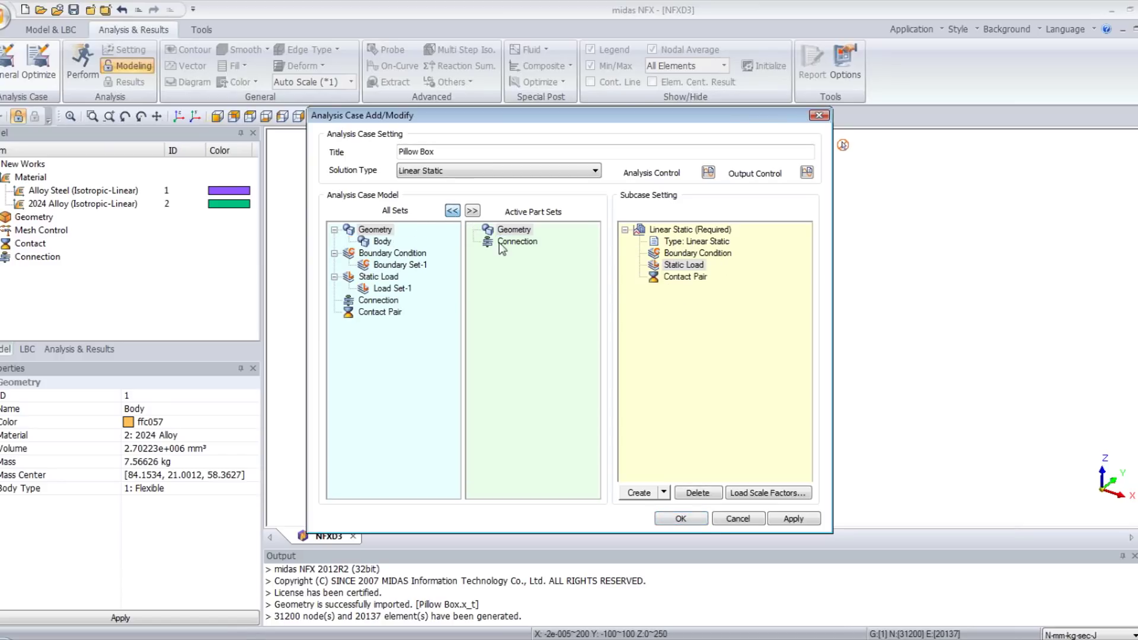
left_click(472, 212)
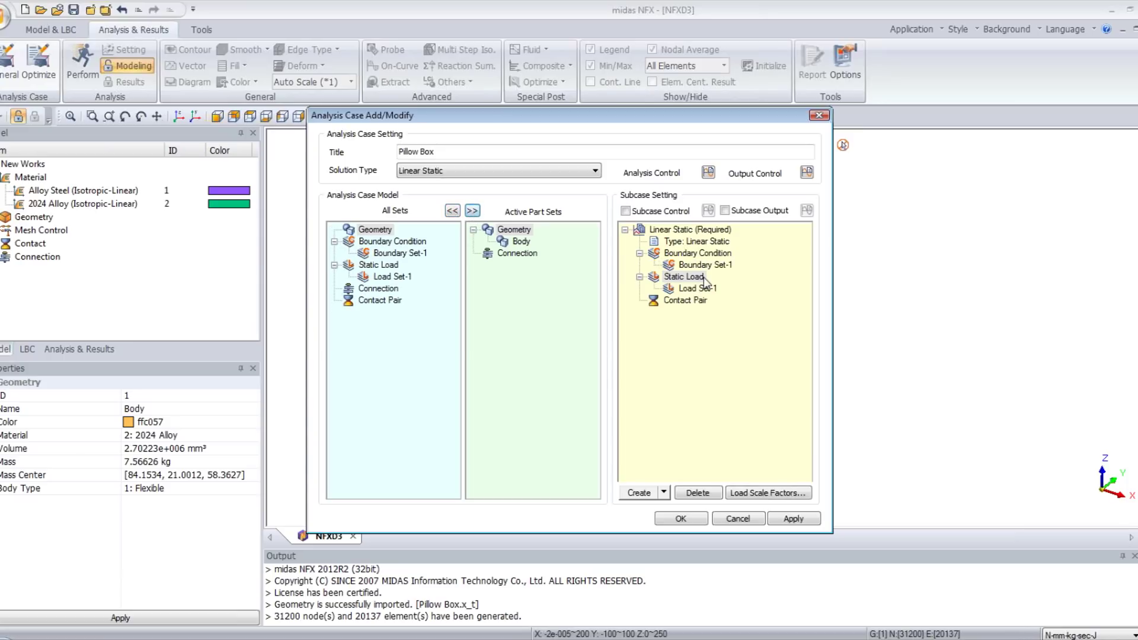
left_click(708, 173)
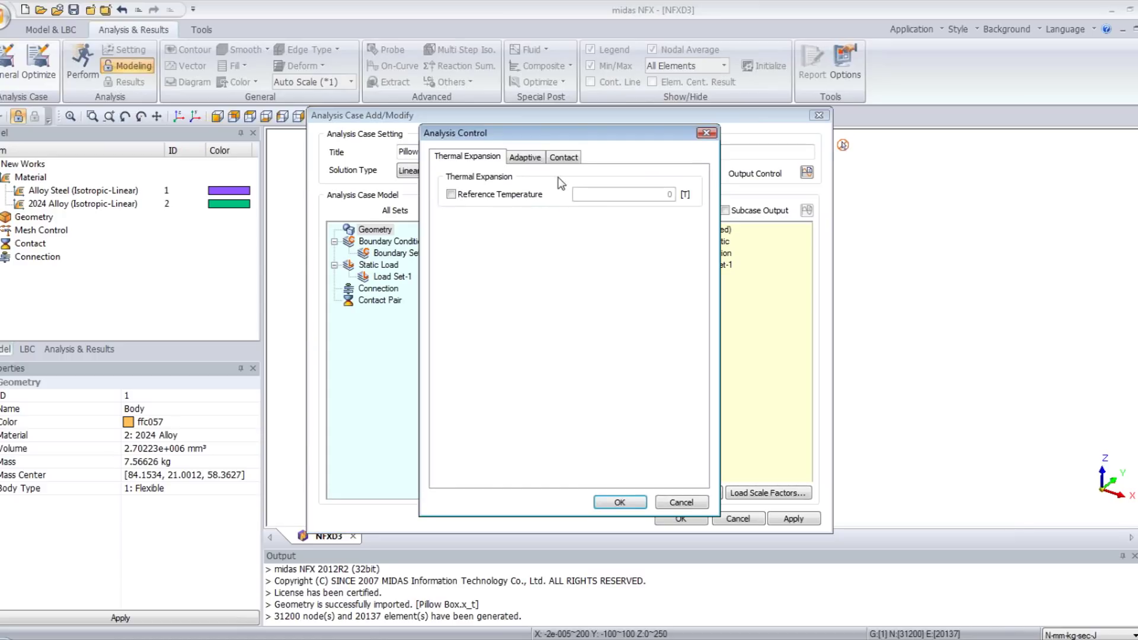
left_click(706, 133)
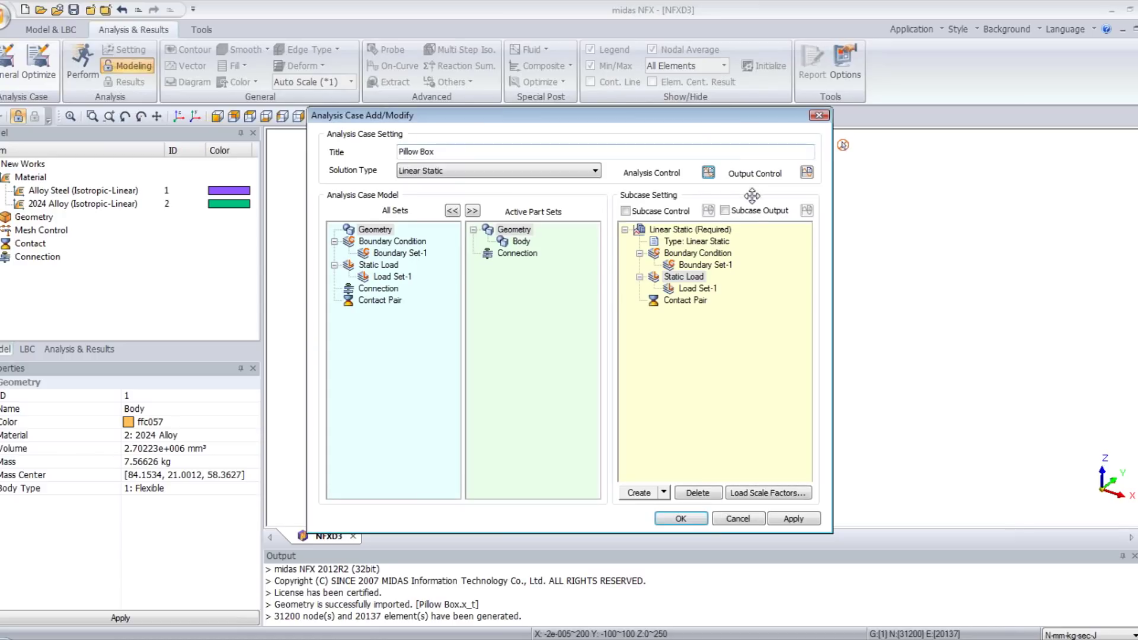
left_click(681, 519)
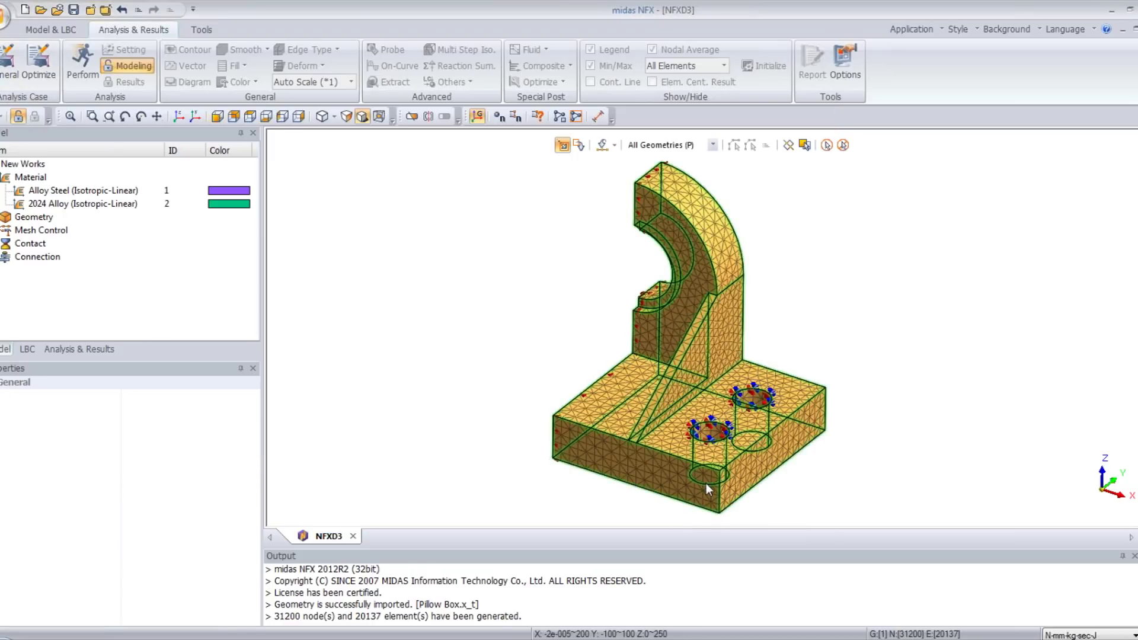
Step: Solve the Pillow Box case, saving over the existing NFXD3 file
left_click(83, 59)
left_click(653, 401)
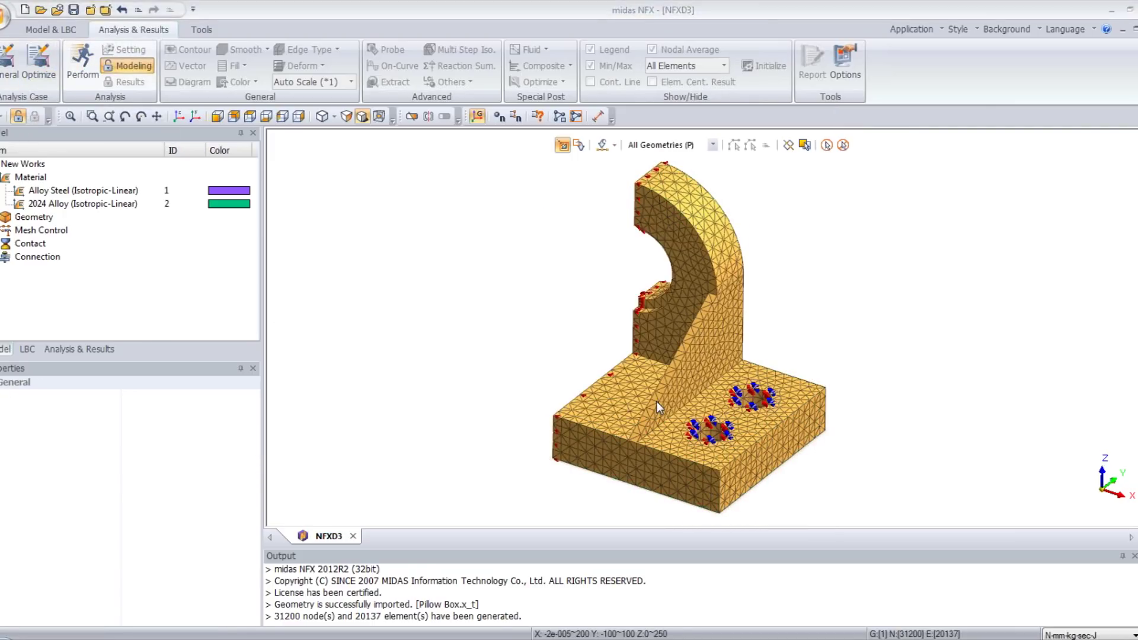
key("Return")
key("y")
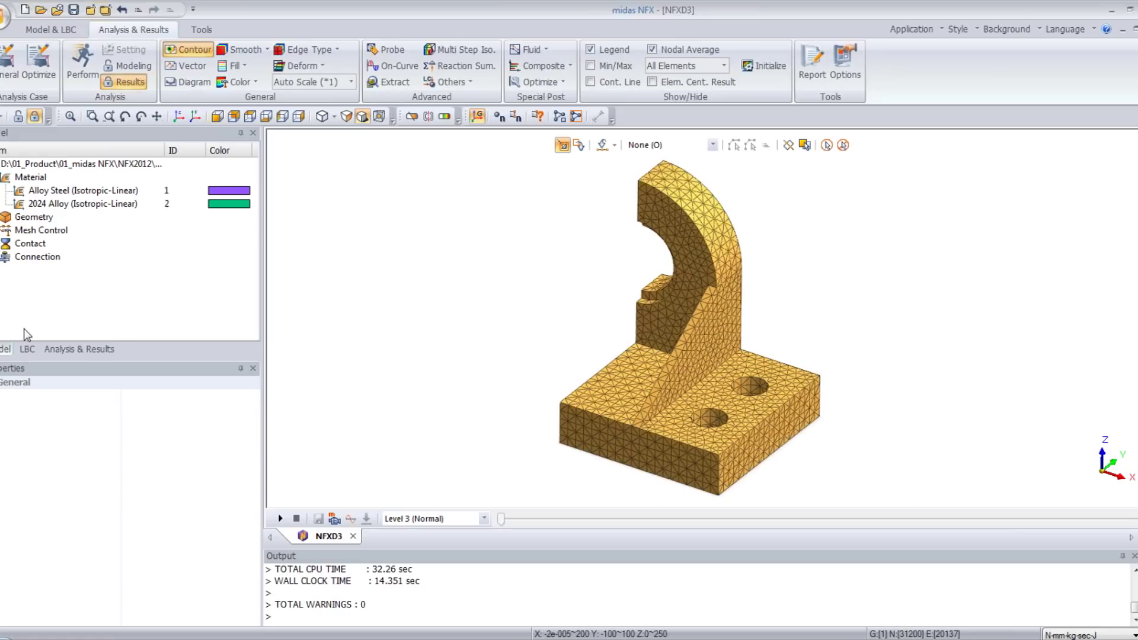
Step: Show the TOTAL DISPLACEMENT contour on the Pillow Box, which peaks at about 0.713 mm at the upright's tip
left_click(76, 351)
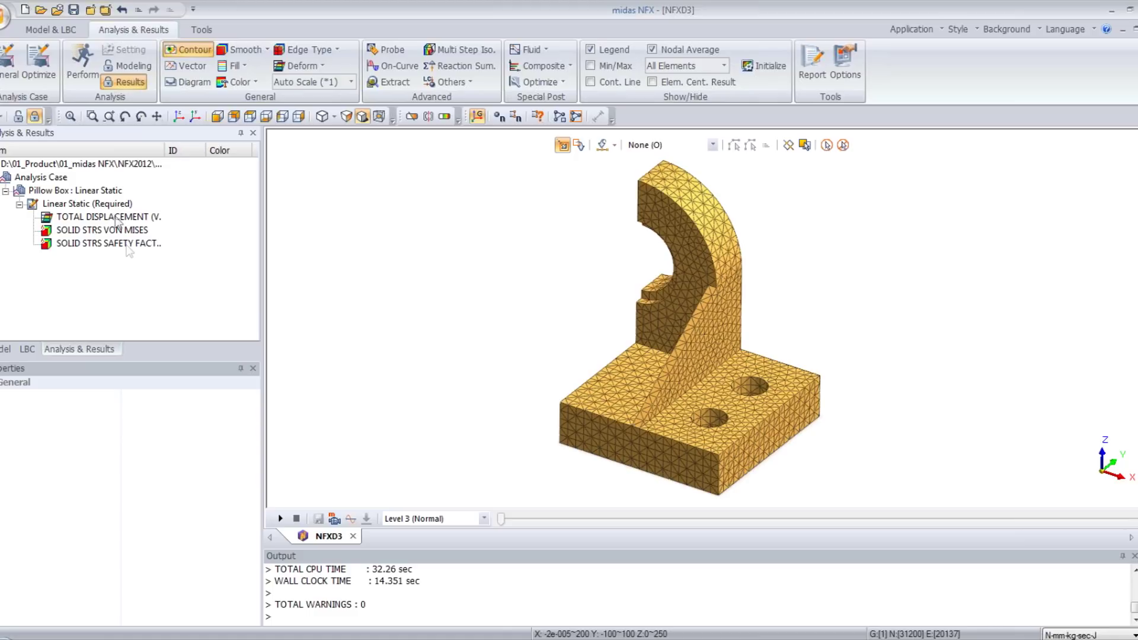
double_click(131, 218)
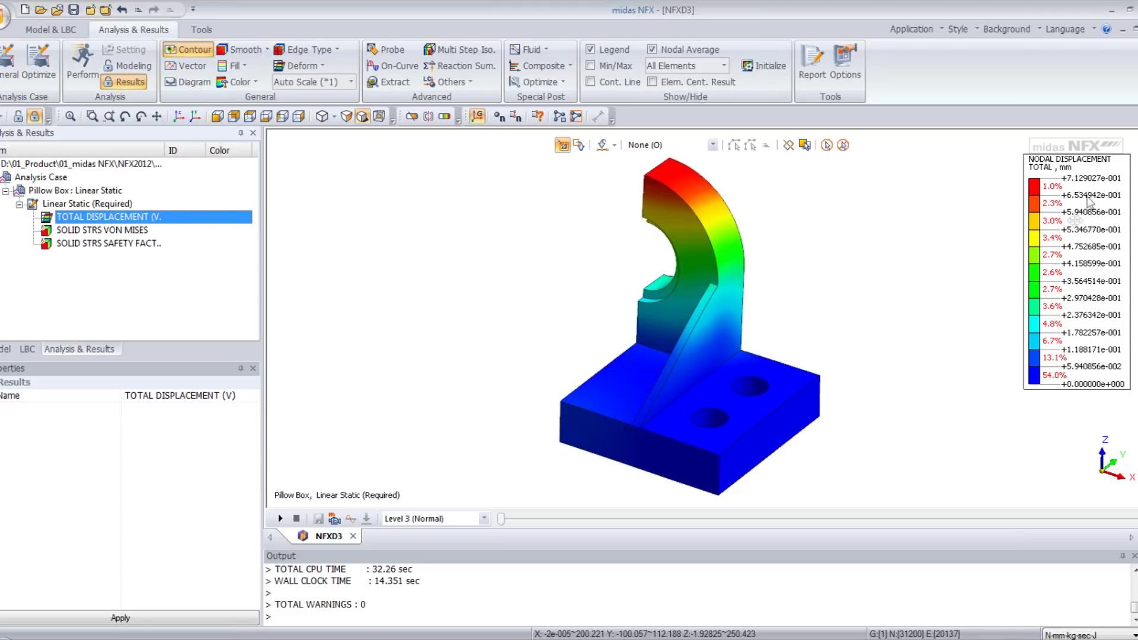
middle_click_drag(770, 307, 653, 372)
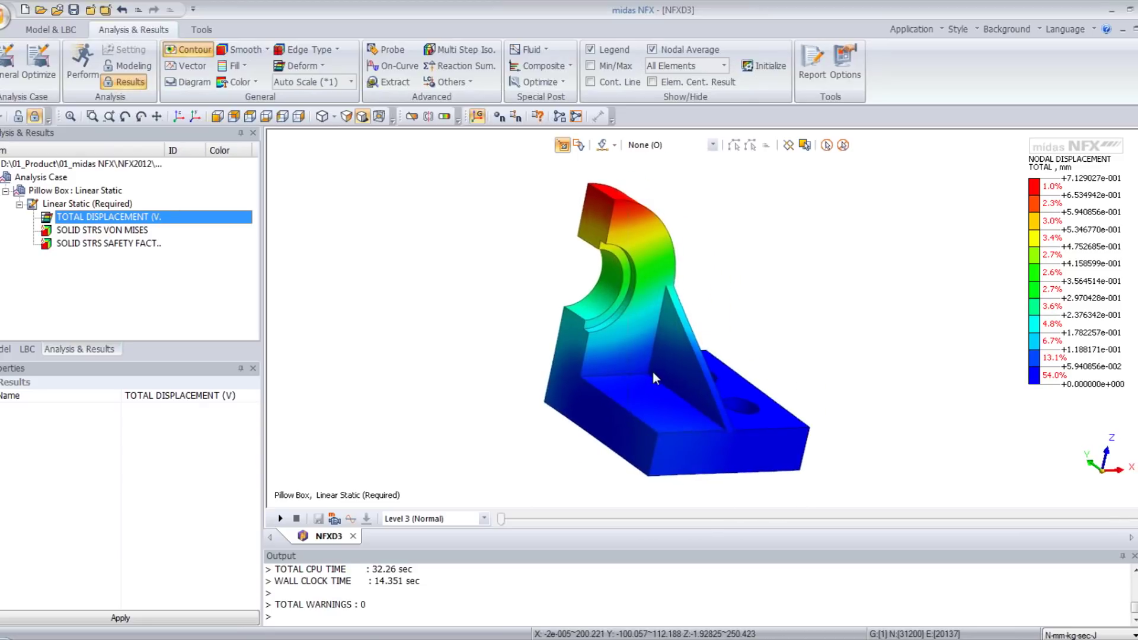
Step: Mirror the half model across its symmetry face to form the full pillow block
left_click(429, 118)
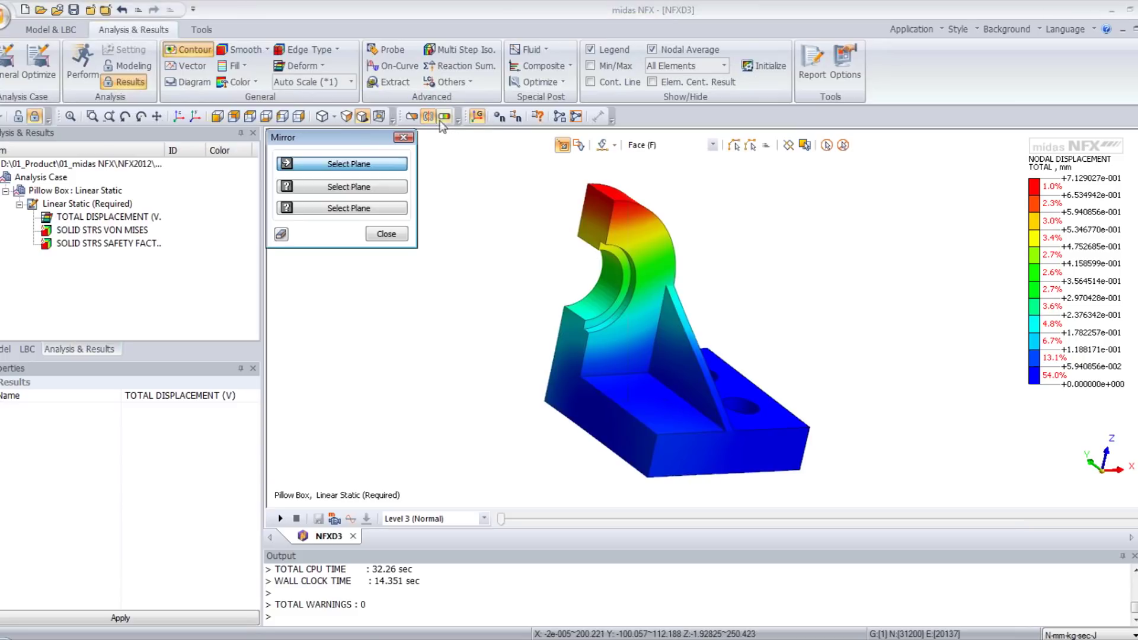
left_click(597, 212)
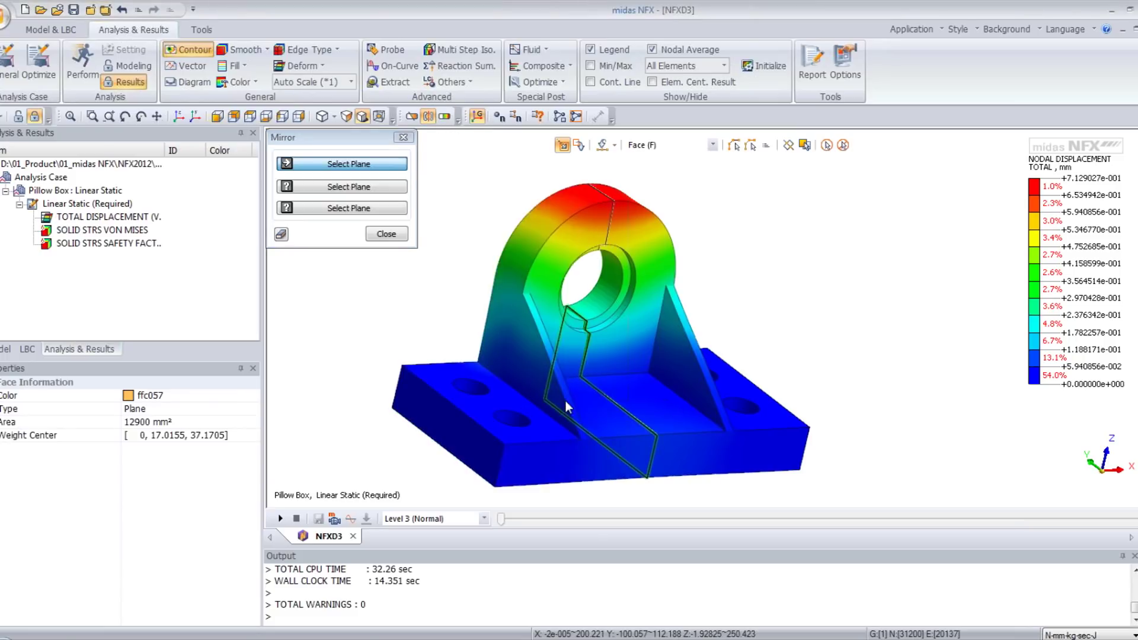
middle_click_drag(504, 321, 377, 261)
left_click(386, 234)
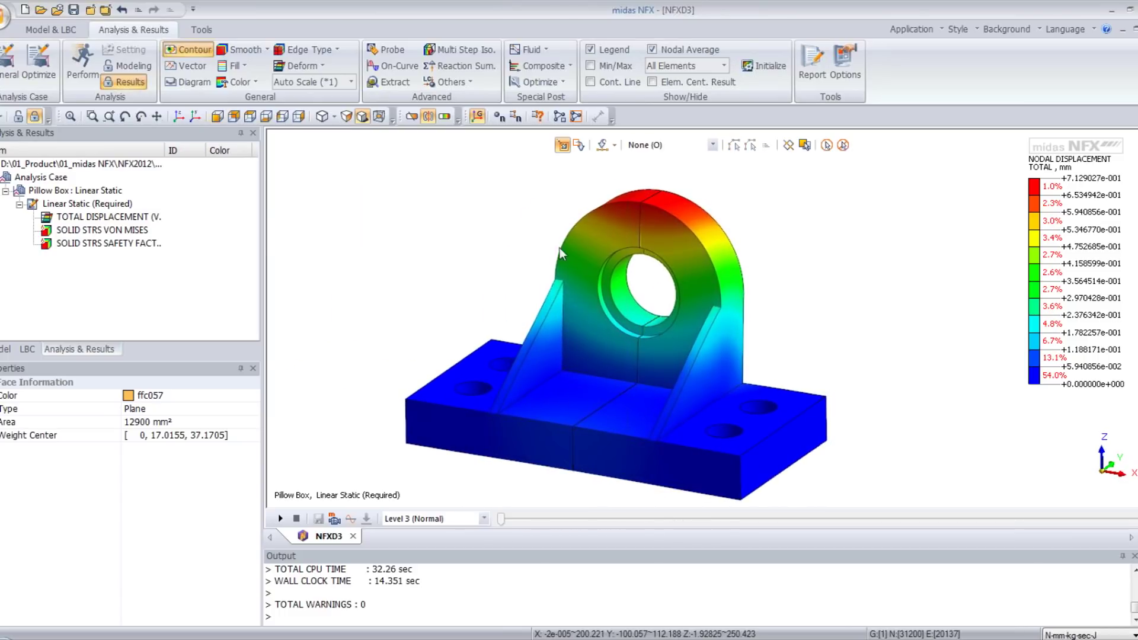
middle_click_drag(560, 248, 612, 220)
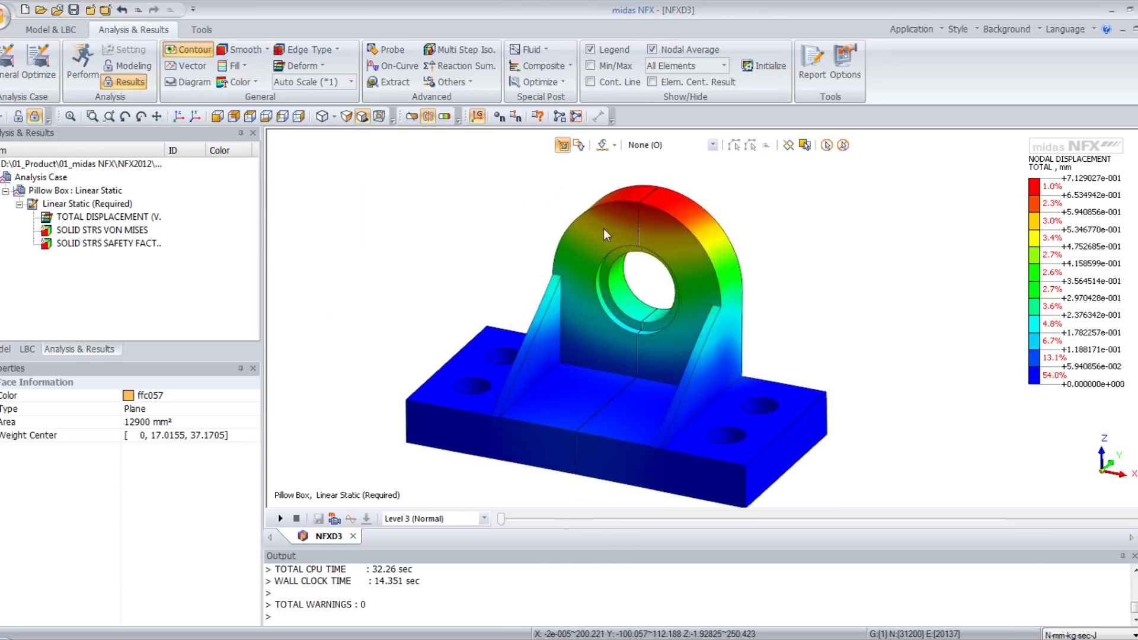
Step: Display the deformed shape overlaid with the undeformed outline (Deformed+Undeformed Feature)
left_click(323, 66)
left_click(362, 132)
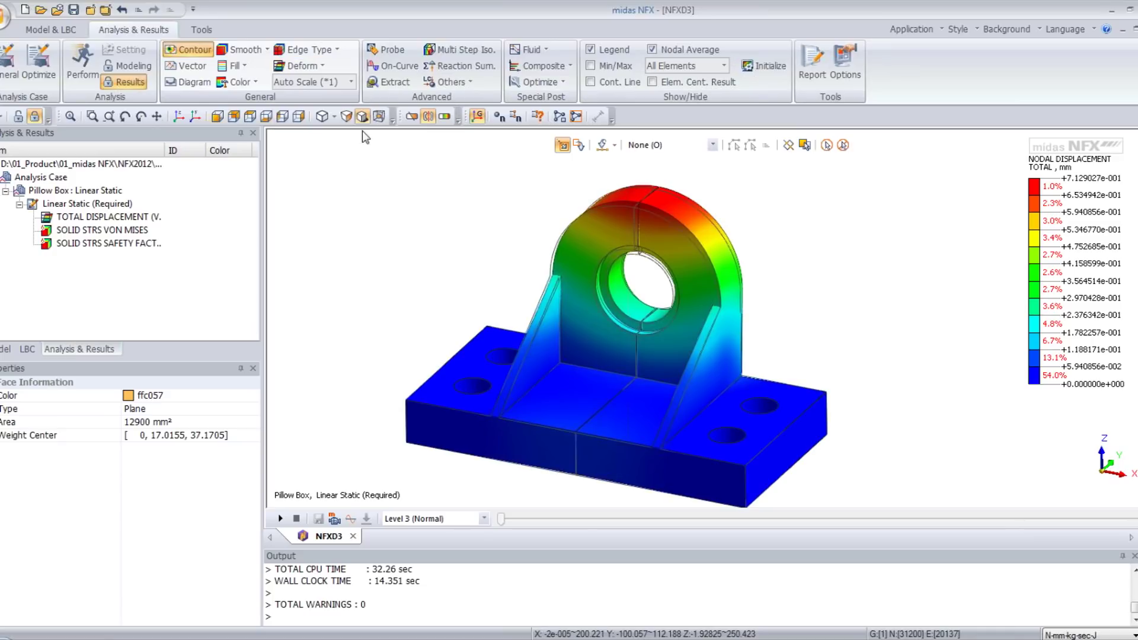
middle_click_drag(635, 326, 707, 287)
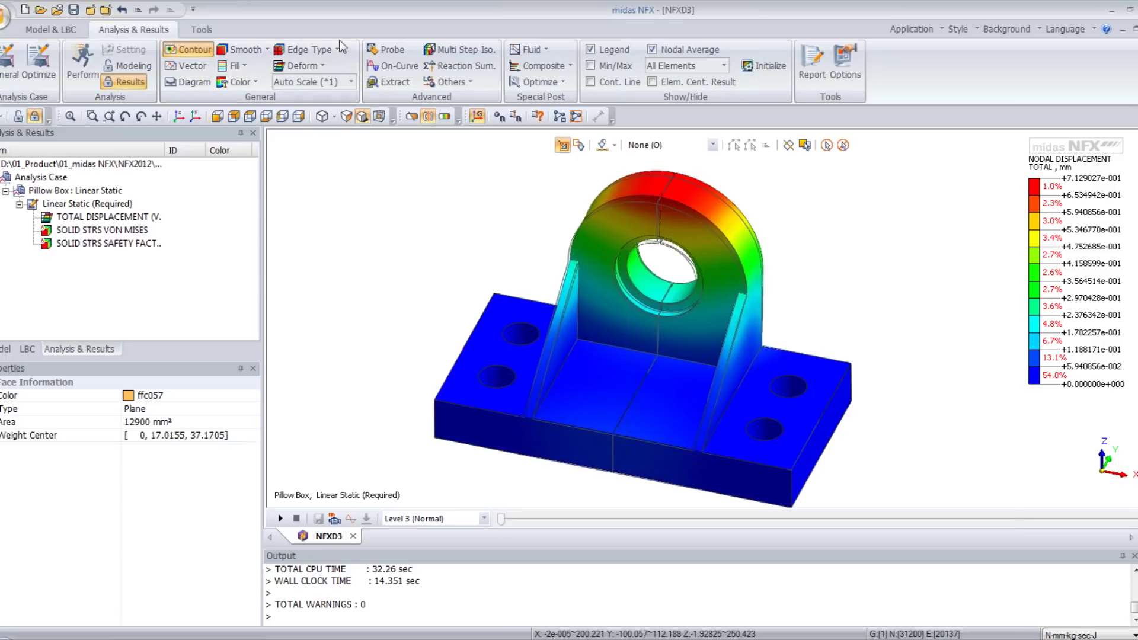
Step: Set the deformation scale to Auto Scale (*2)
left_click(352, 83)
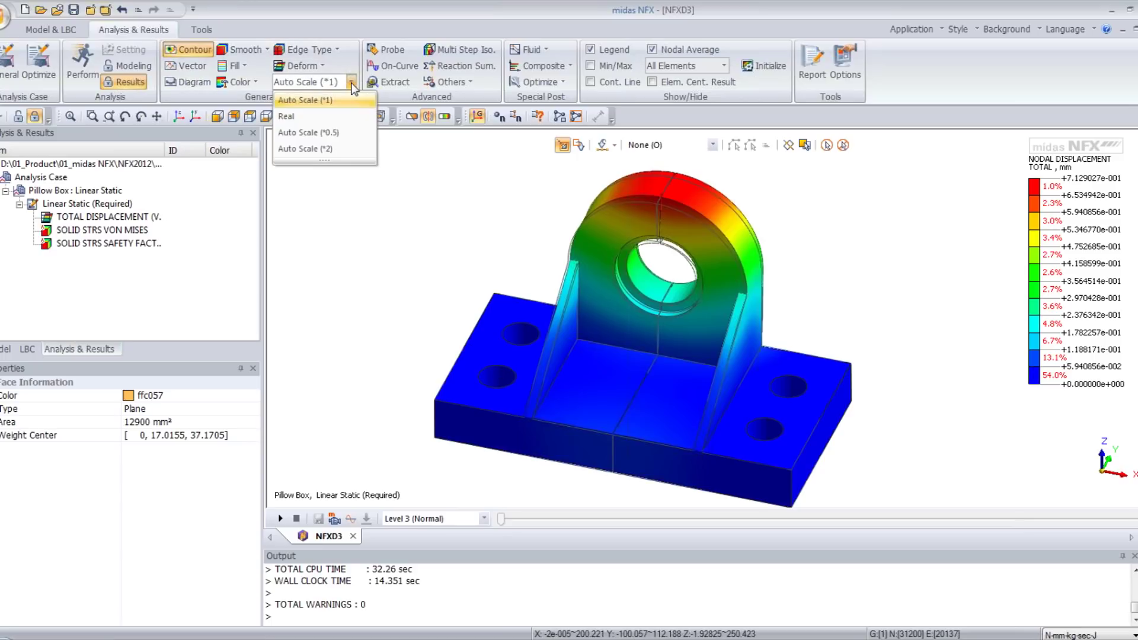
left_click(344, 149)
middle_click_drag(773, 359, 703, 330)
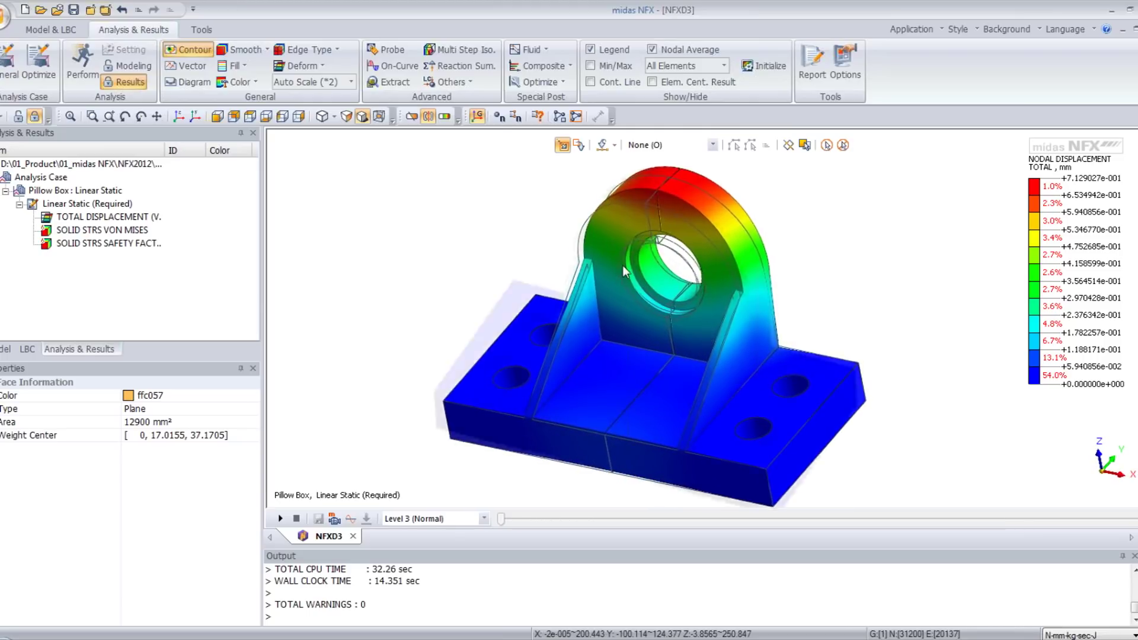
Step: Play the displacement animation and view it from a new angle
middle_click_drag(642, 268, 646, 269)
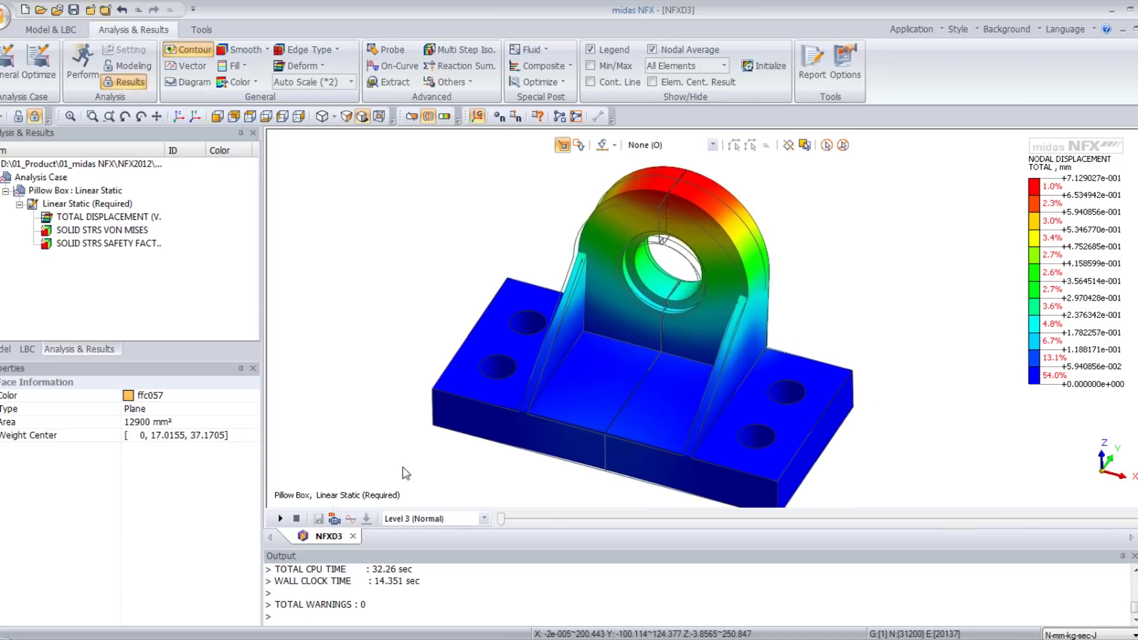
left_click(281, 520)
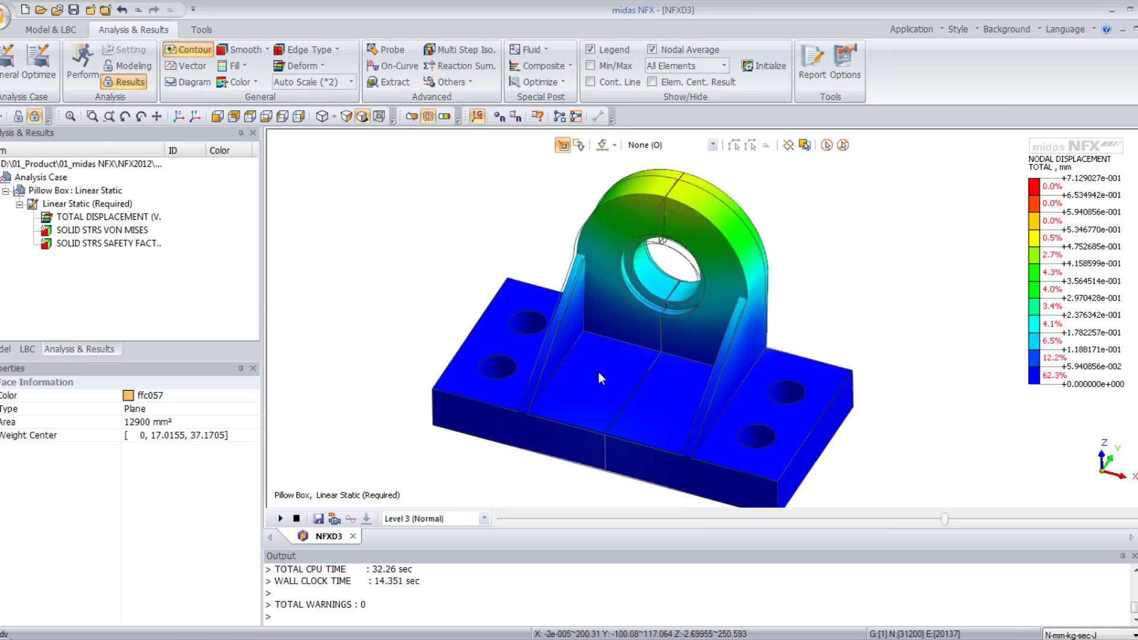
middle_click_drag(599, 371, 664, 301)
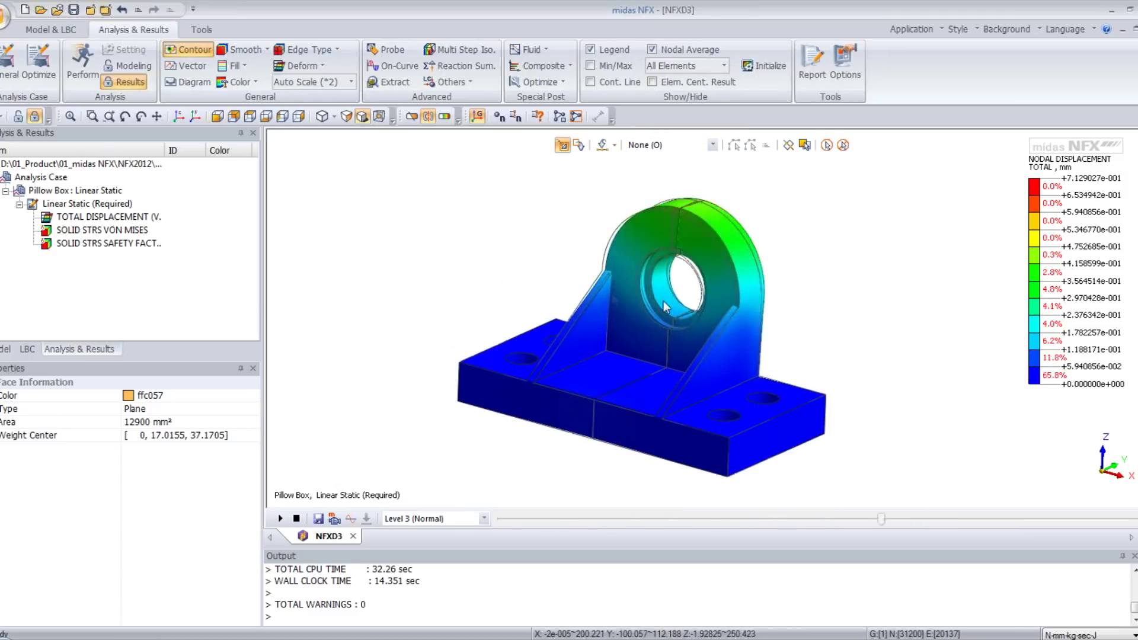
Step: Switch the contour to SOLID STRS VON MISES (max about 173.4 N/mm^2), stop the animation, and center the model
left_click(113, 231)
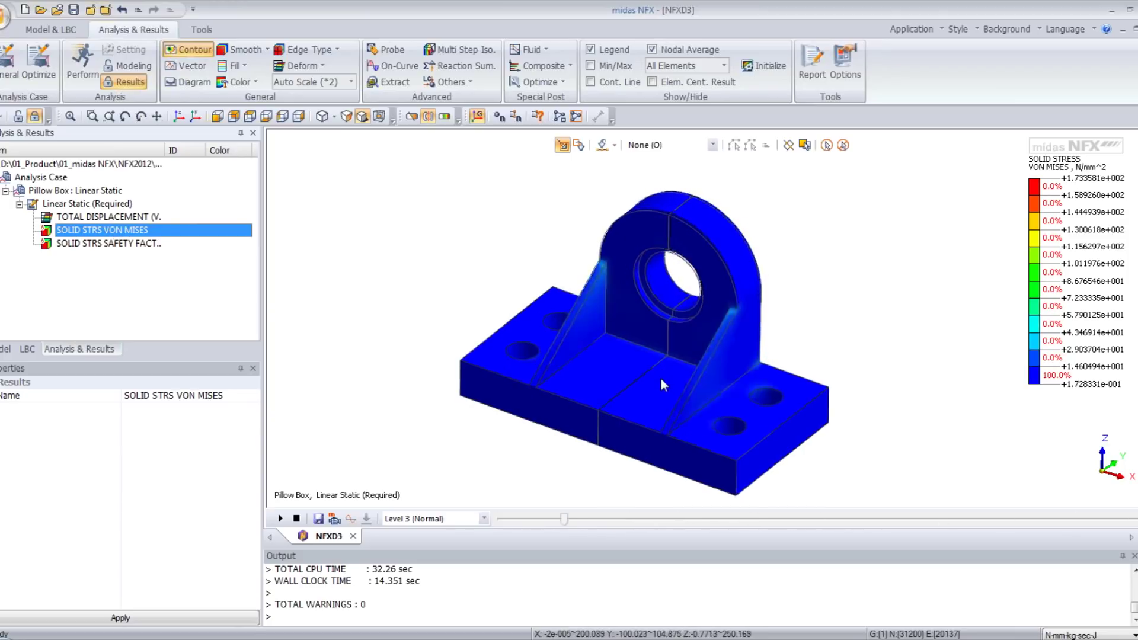
scroll(660, 379, "up", 6)
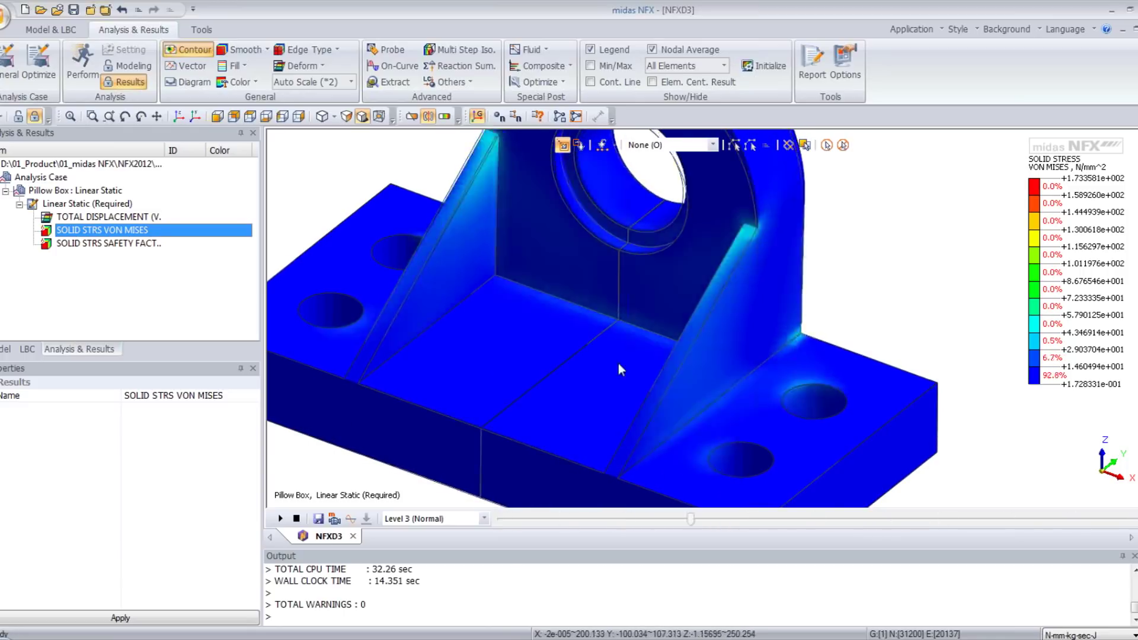
left_click(298, 519)
scroll(467, 431, "down", 5)
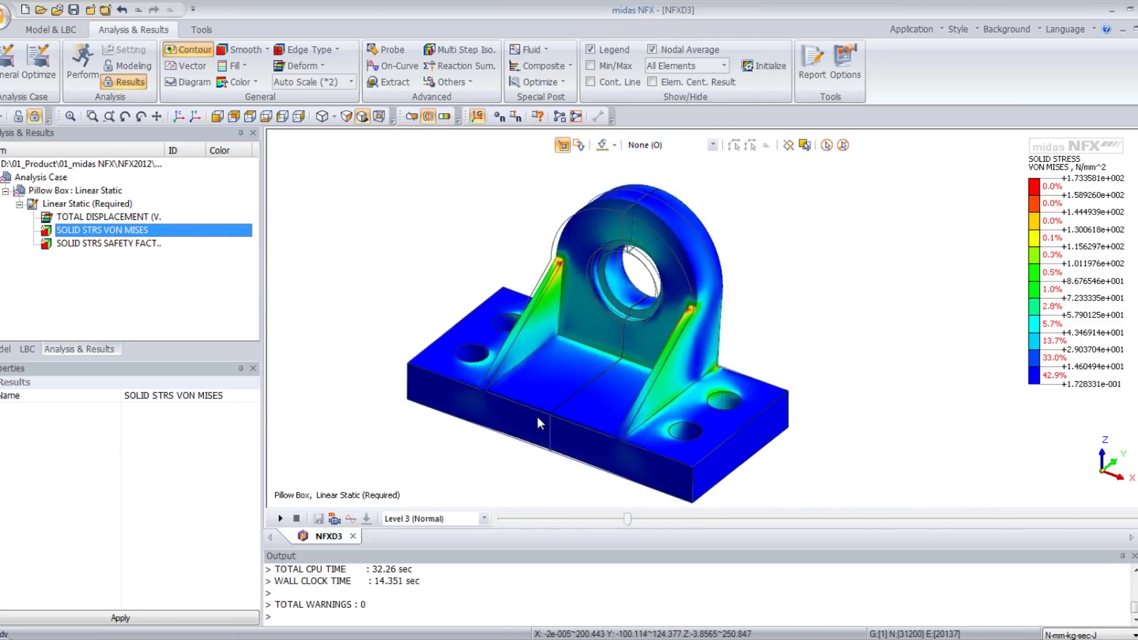
middle_click_drag(537, 418, 553, 378)
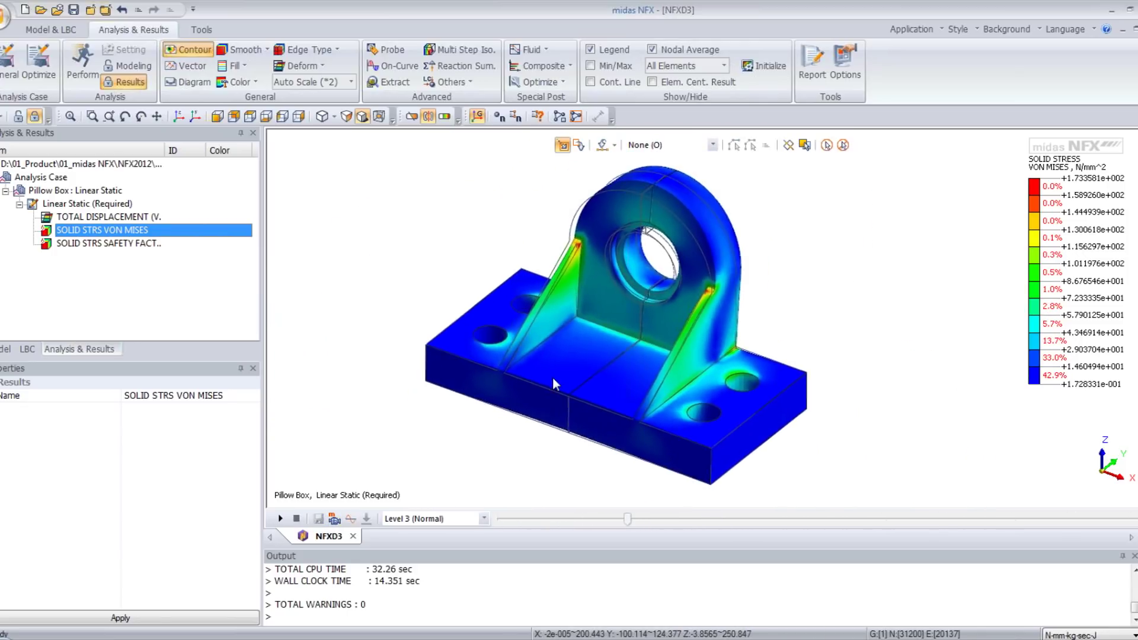
left_click(444, 117)
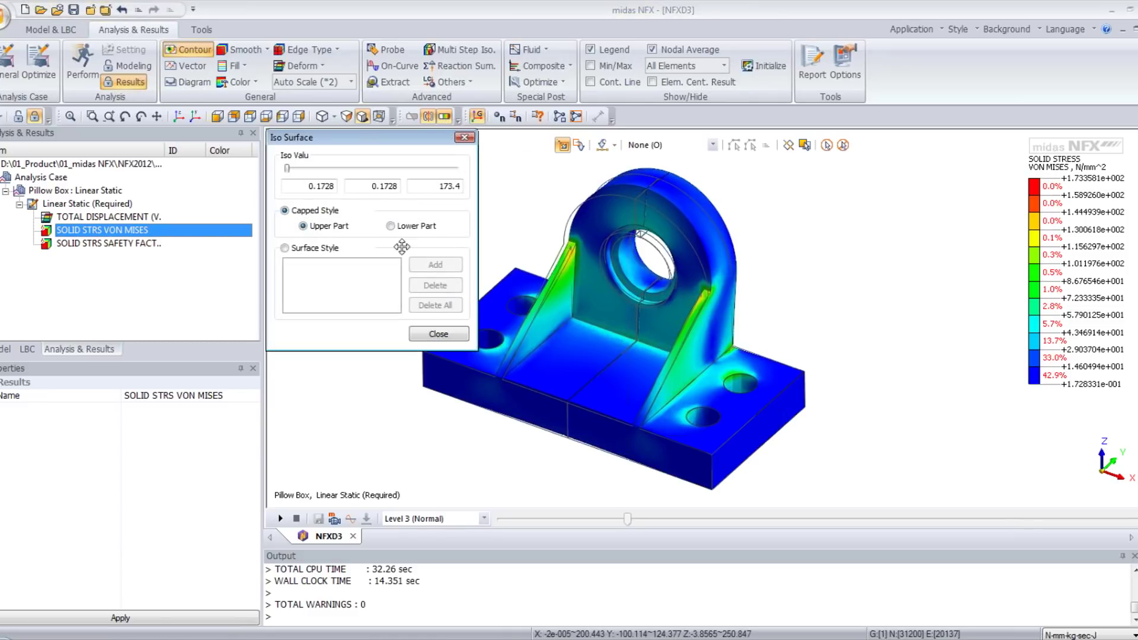
left_click_drag(289, 169, 325, 172)
middle_click_drag(556, 318, 620, 352)
scroll(616, 350, "up", 3)
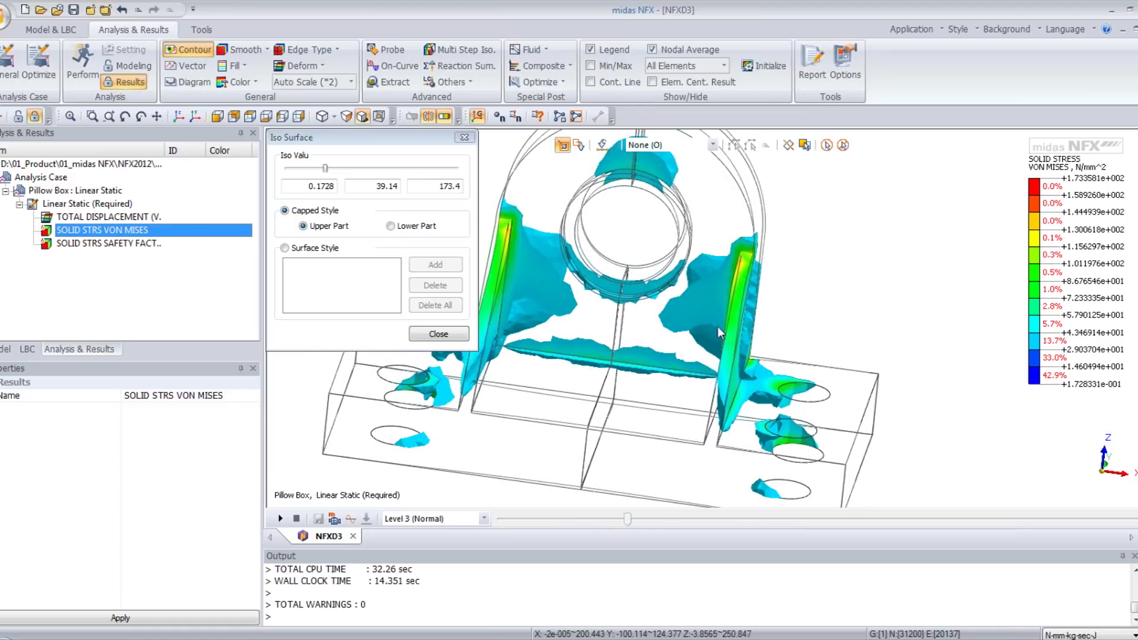
middle_click_drag(717, 327, 453, 347)
left_click(440, 335)
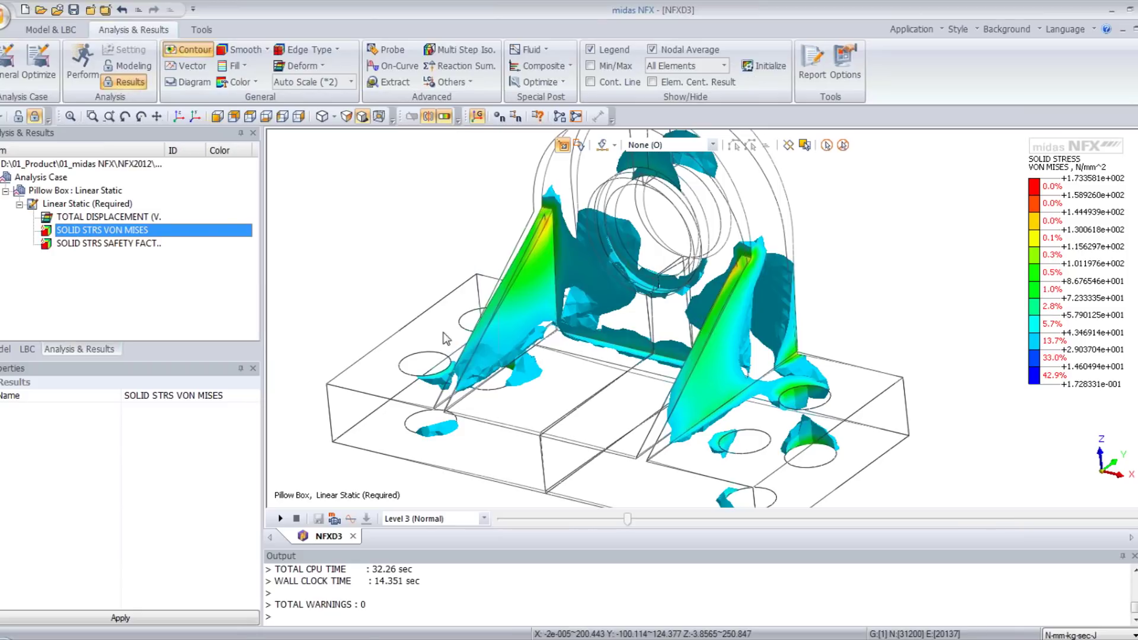
left_click(446, 116)
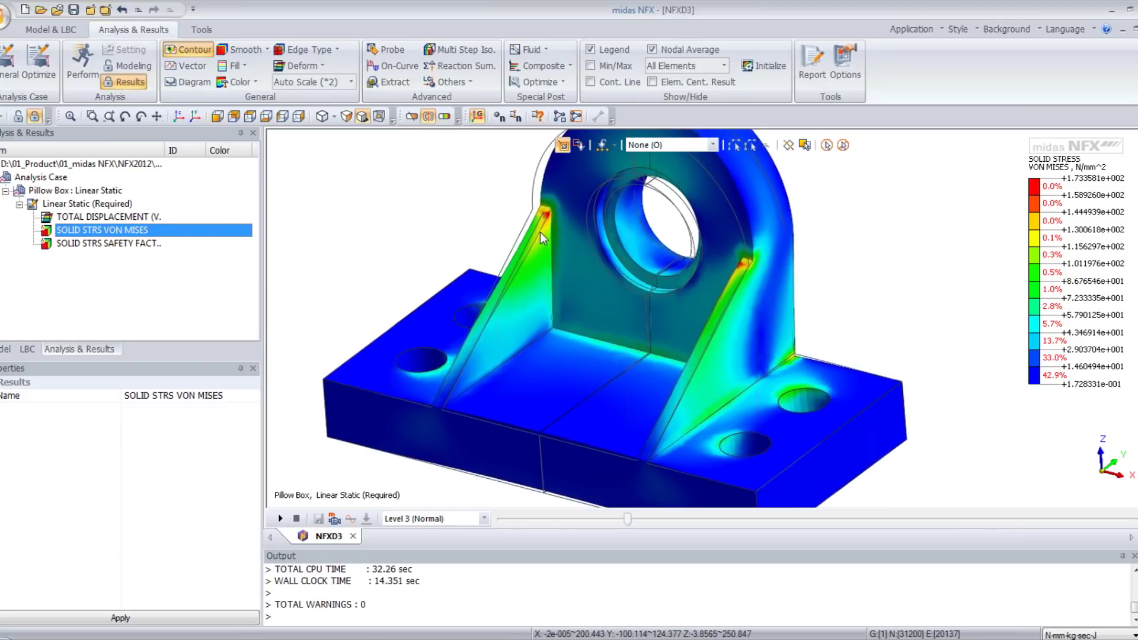
middle_click_drag(539, 236, 586, 230)
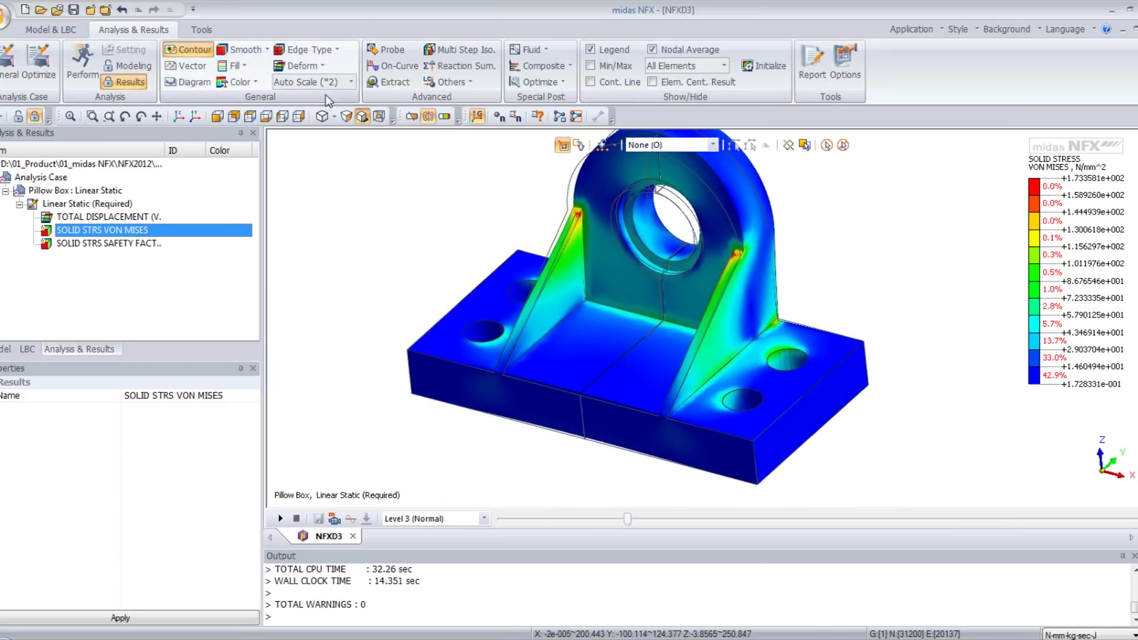
left_click(194, 82)
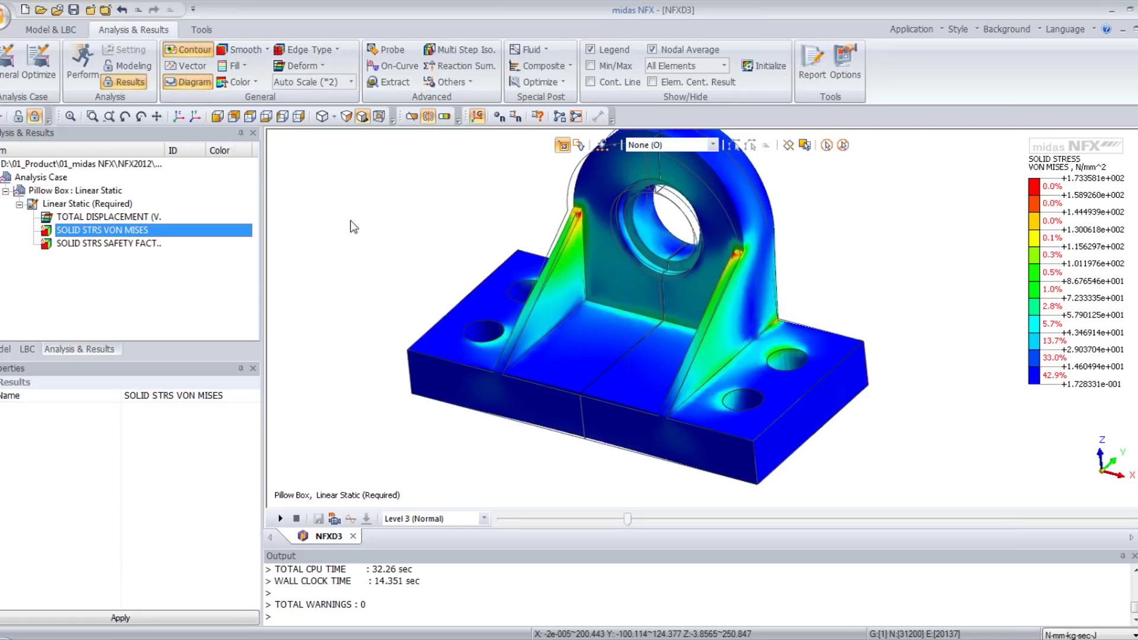
Step: Create on-curve diagram Diagram-1 along the rib edge from (100,-100,50) to (100,50,150)
left_click(188, 82)
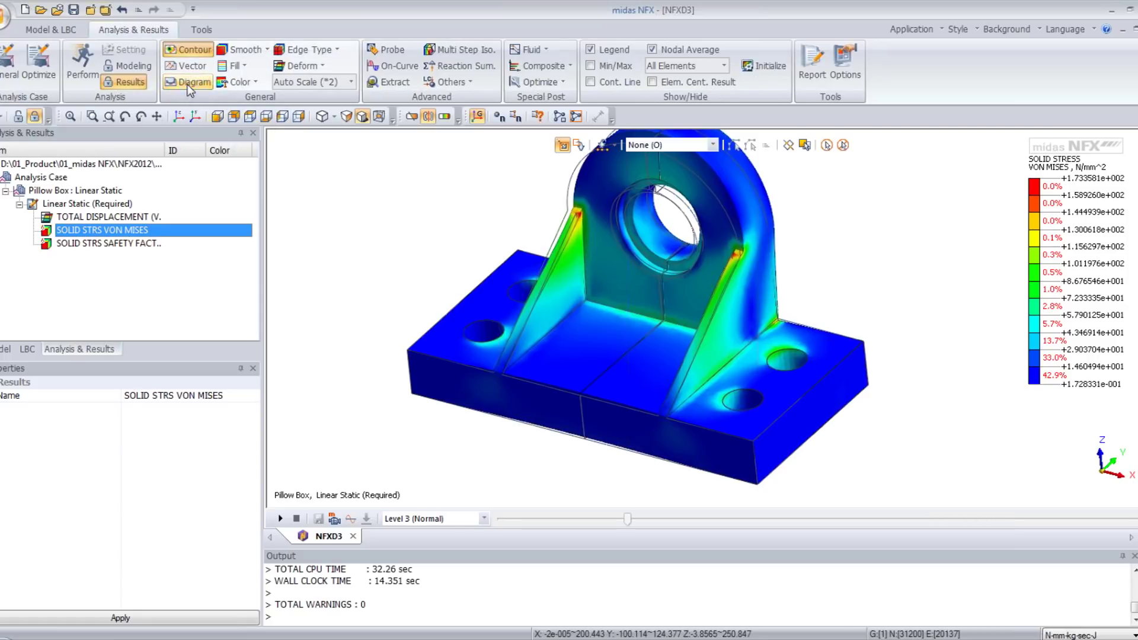
left_click(392, 66)
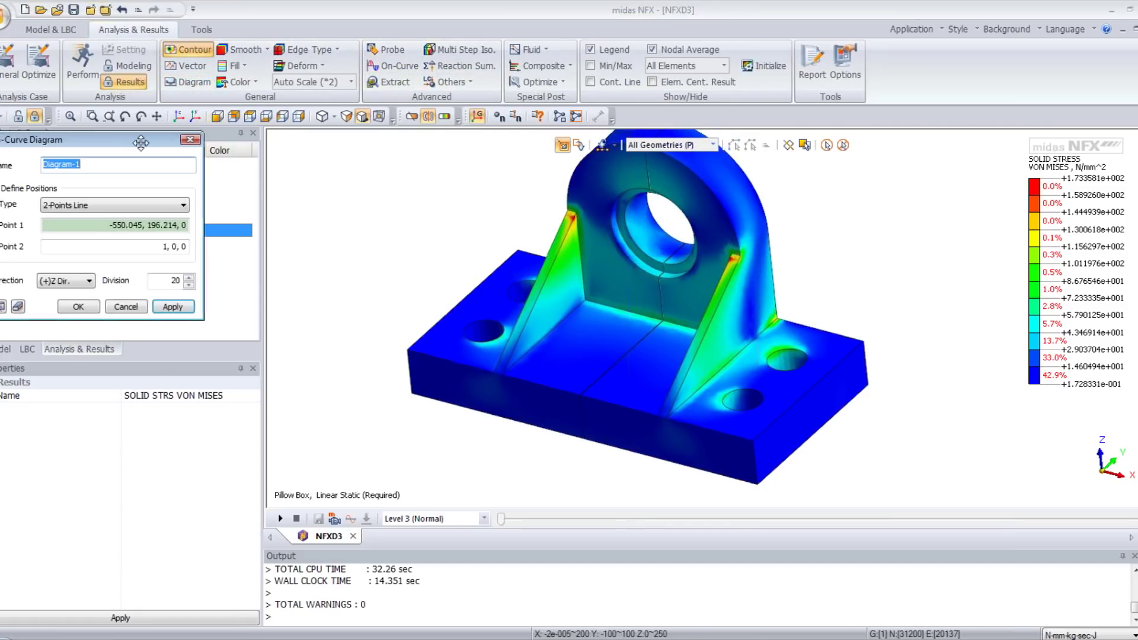
left_click(668, 417)
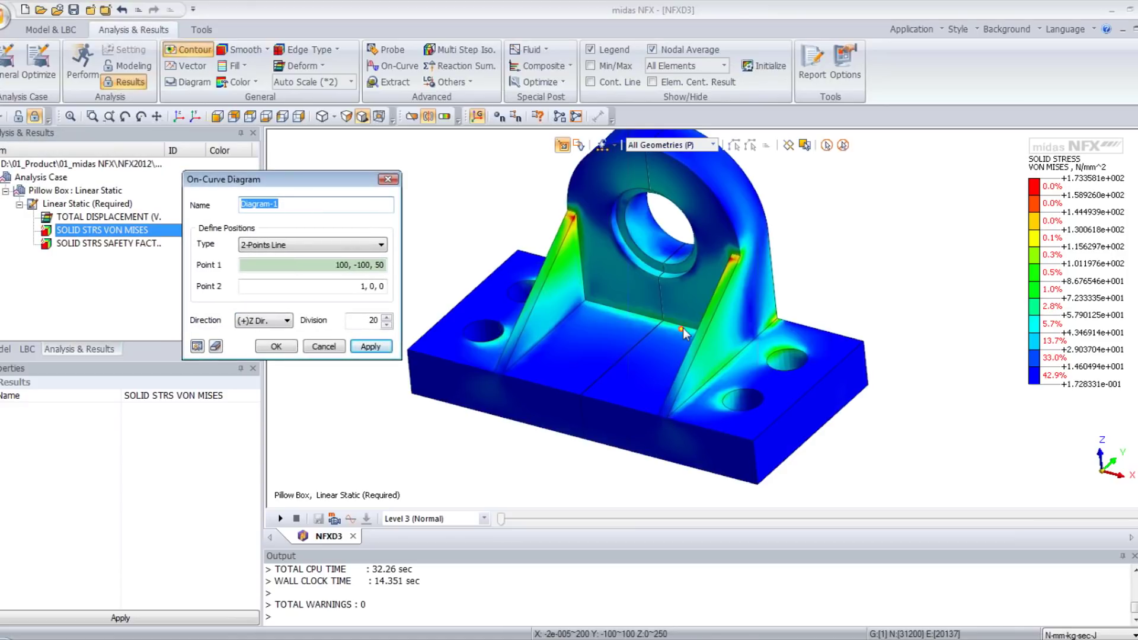
left_click(738, 260)
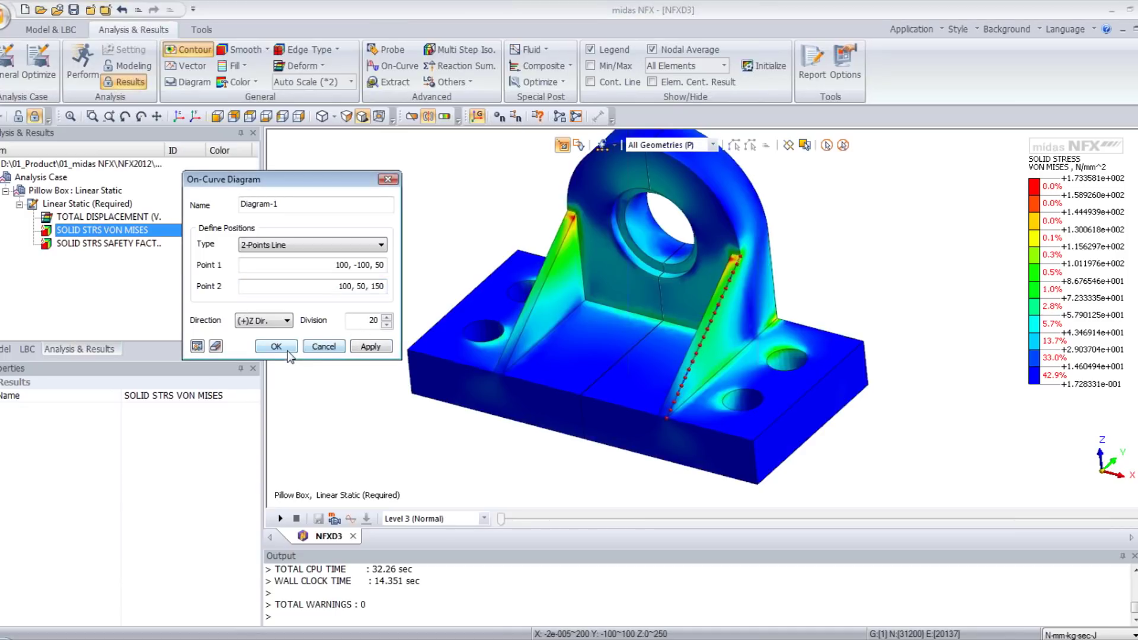
Step: Orbit around the rib to inspect Diagram-1, which ranges from 10.7 to 119 N/mm^2
scroll(770, 356, "up", 5)
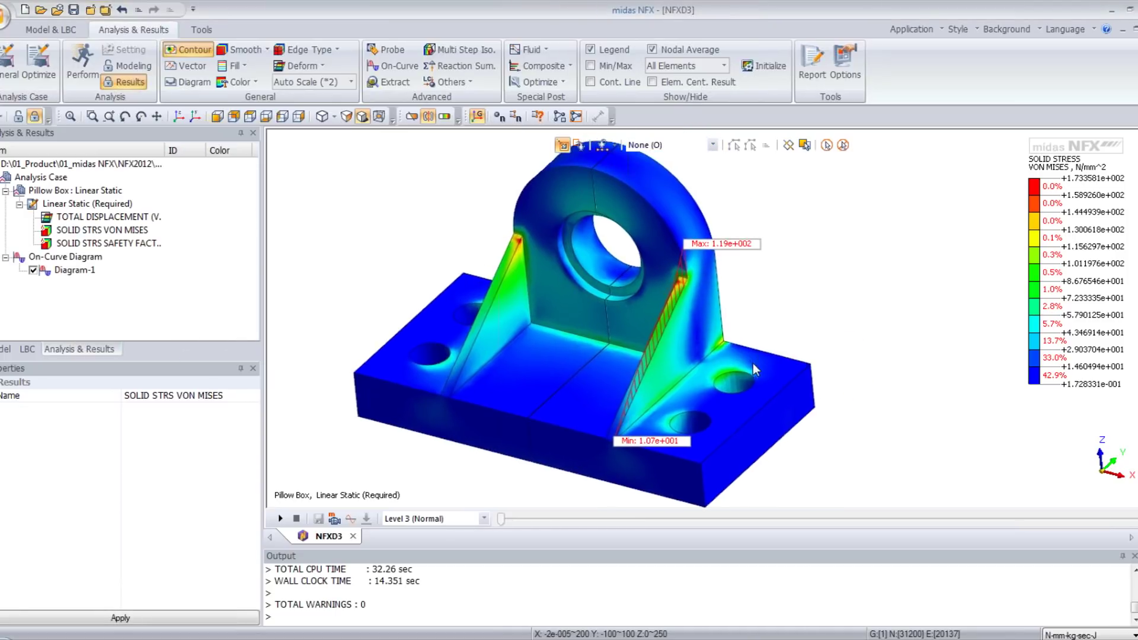
mouse_move(741, 291)
middle_mouse_down()
mouse_move(772, 400)
mouse_move(727, 404)
middle_mouse_up()
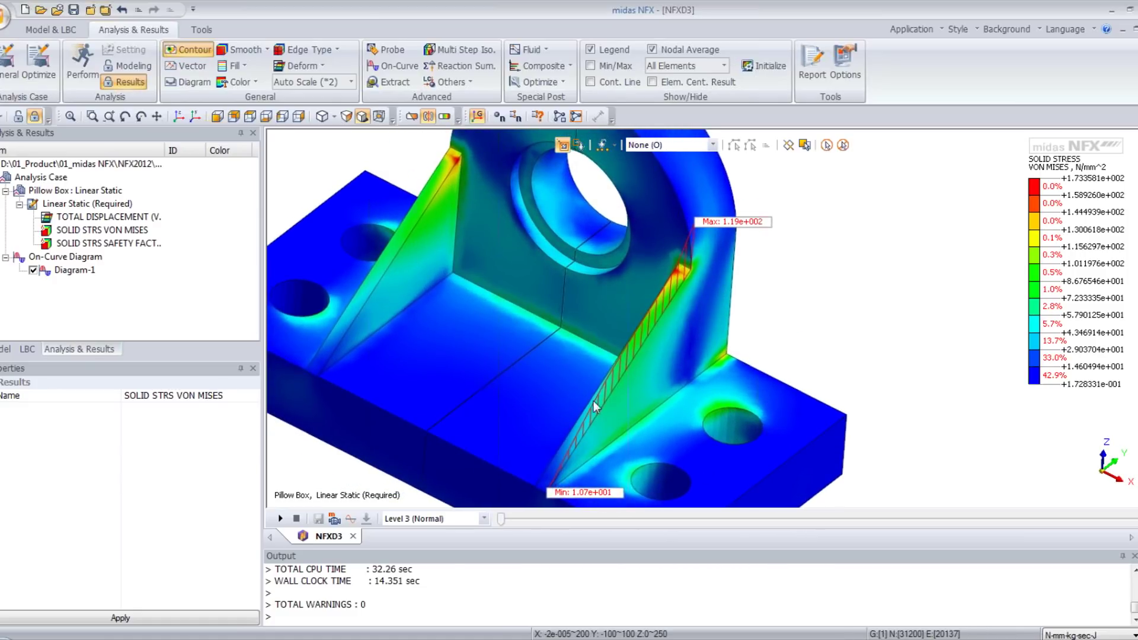
mouse_move(636, 386)
middle_mouse_down()
mouse_move(600, 350)
mouse_move(520, 332)
mouse_move(543, 327)
mouse_move(481, 358)
middle_mouse_up()
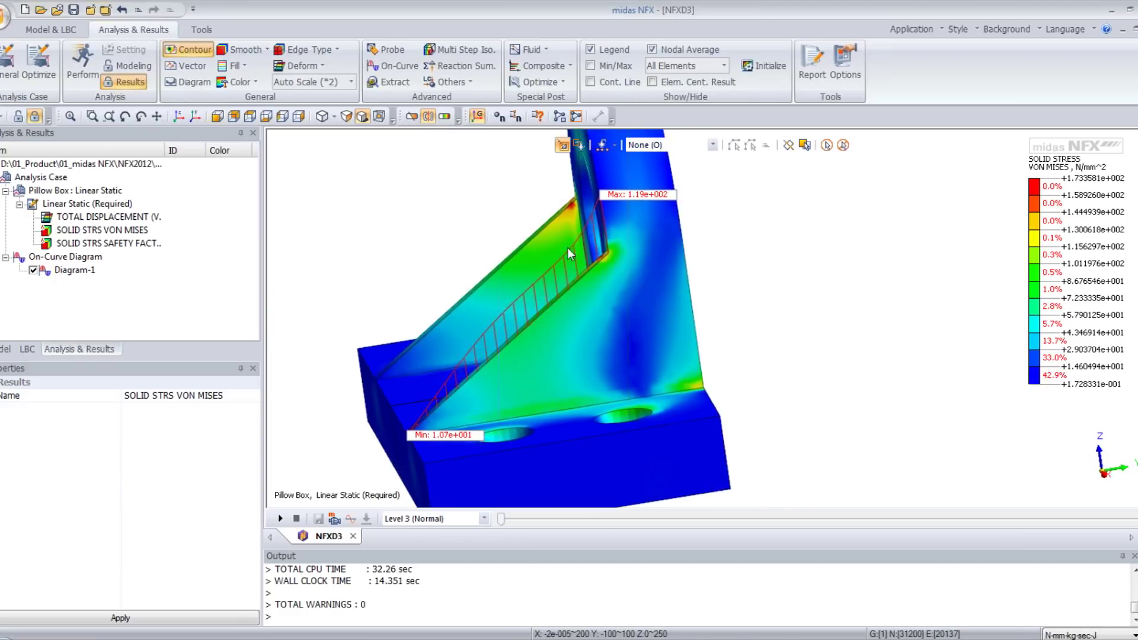
middle_click_drag(425, 401, 551, 343)
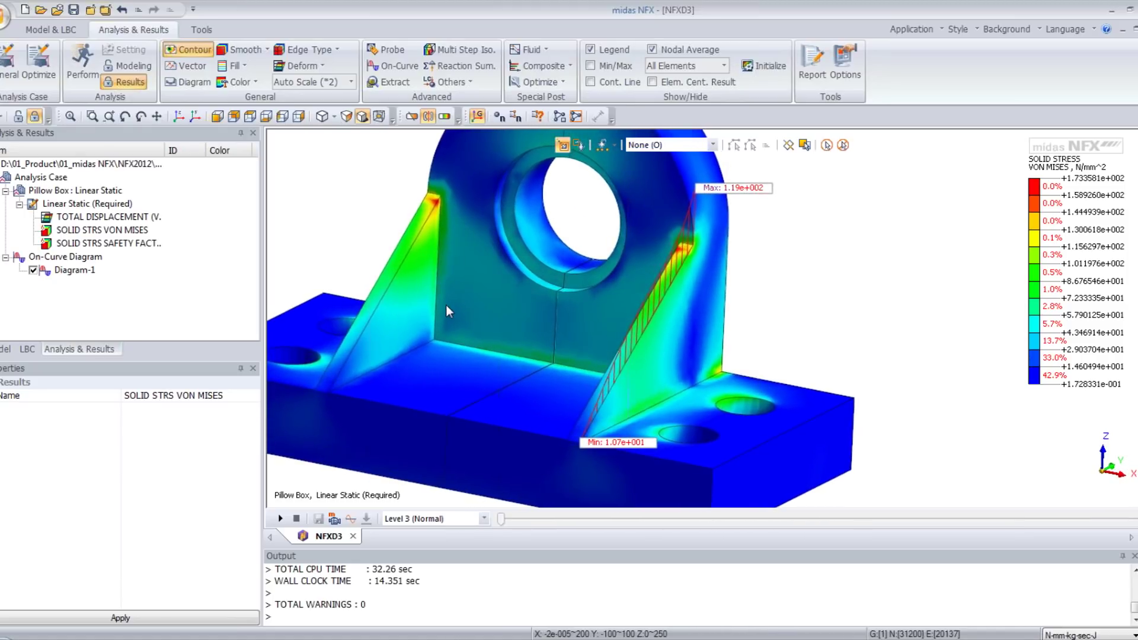
scroll(425, 201, "up", 3)
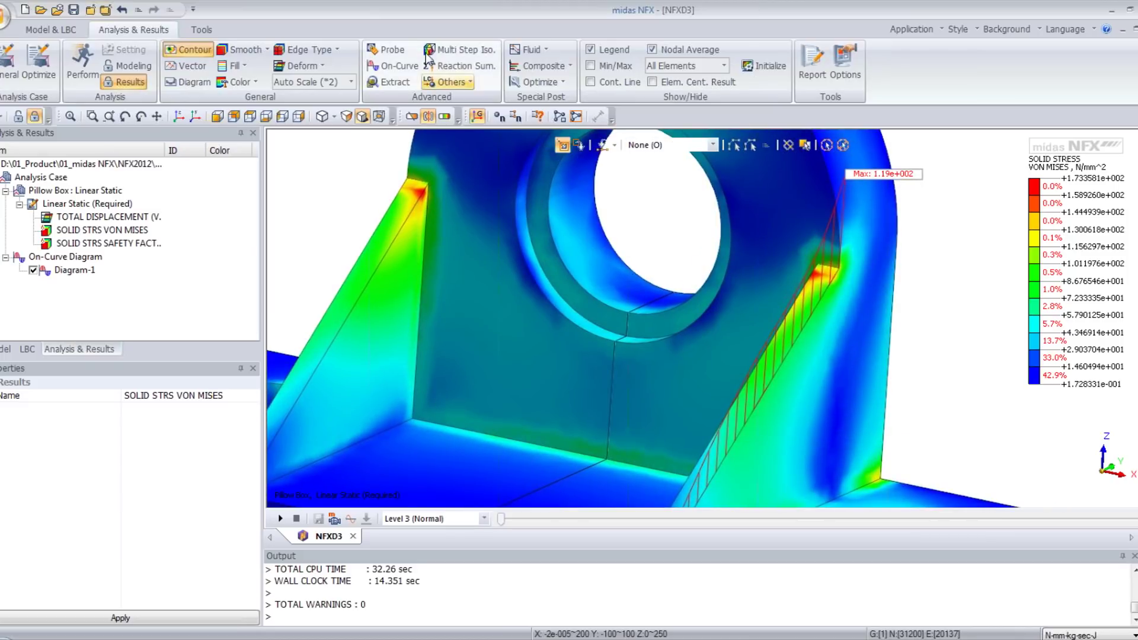
left_click(384, 50)
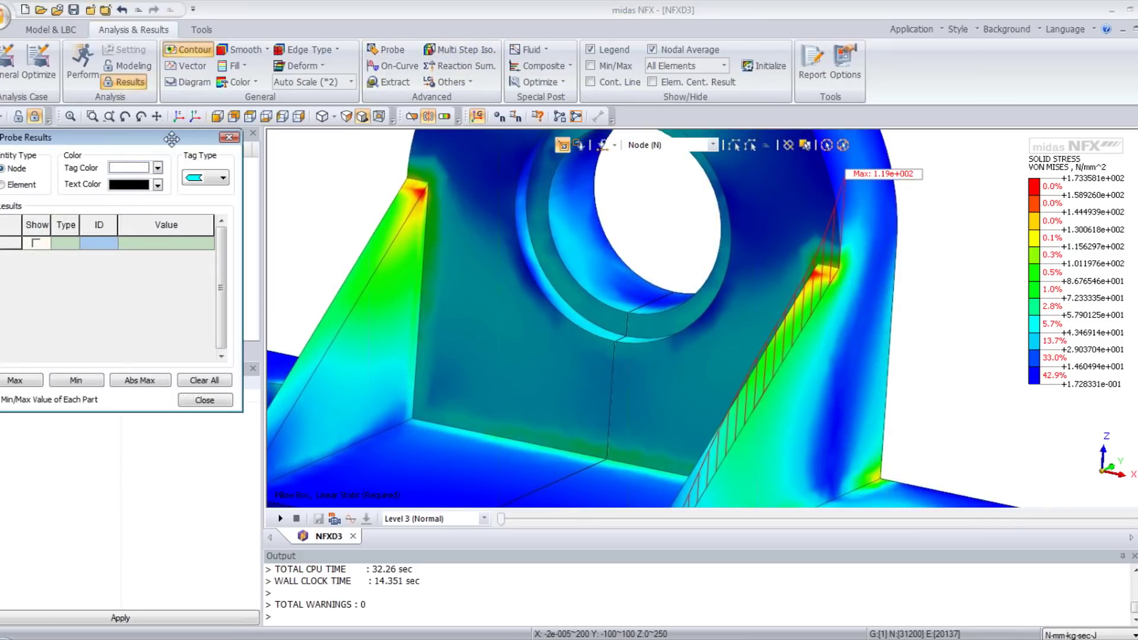
left_click_drag(89, 137, 145, 174)
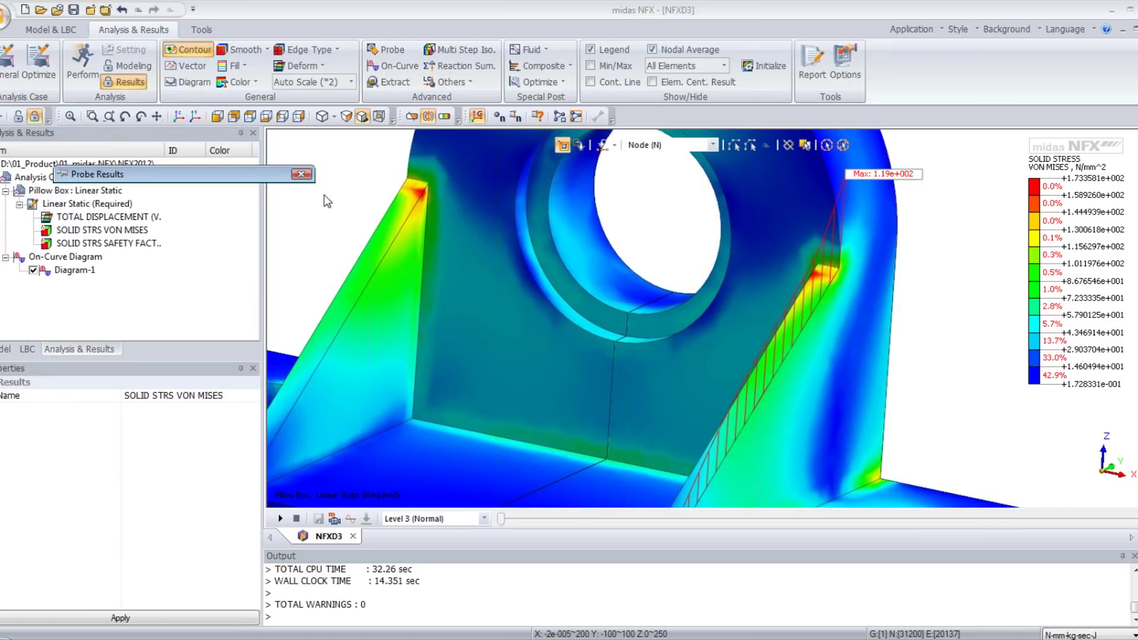
left_click(247, 172)
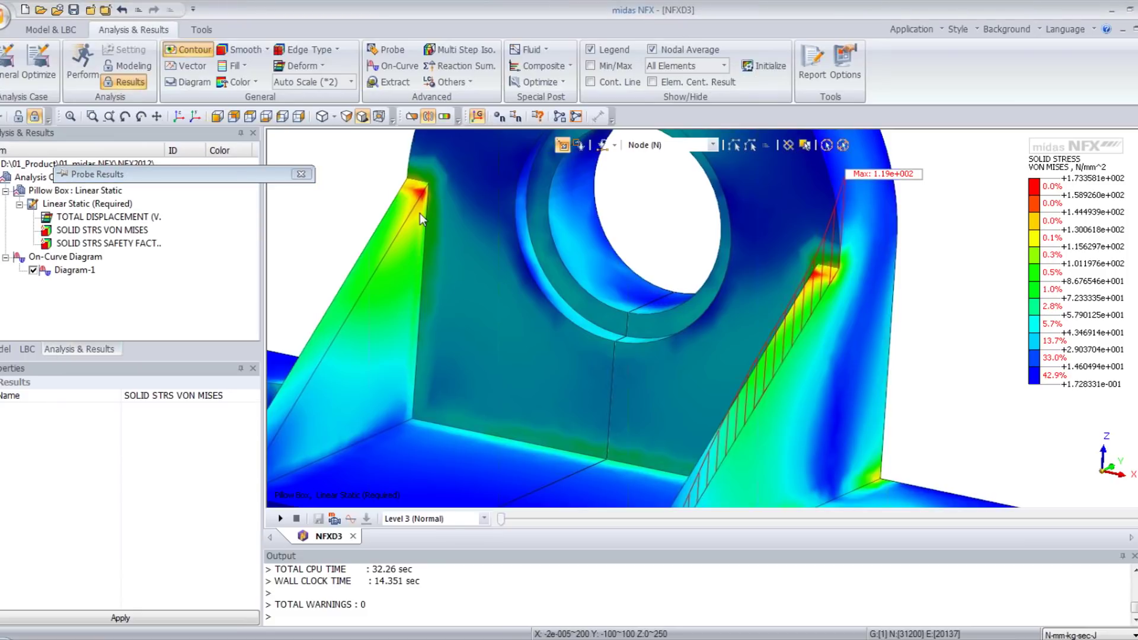
mouse_move(216, 178)
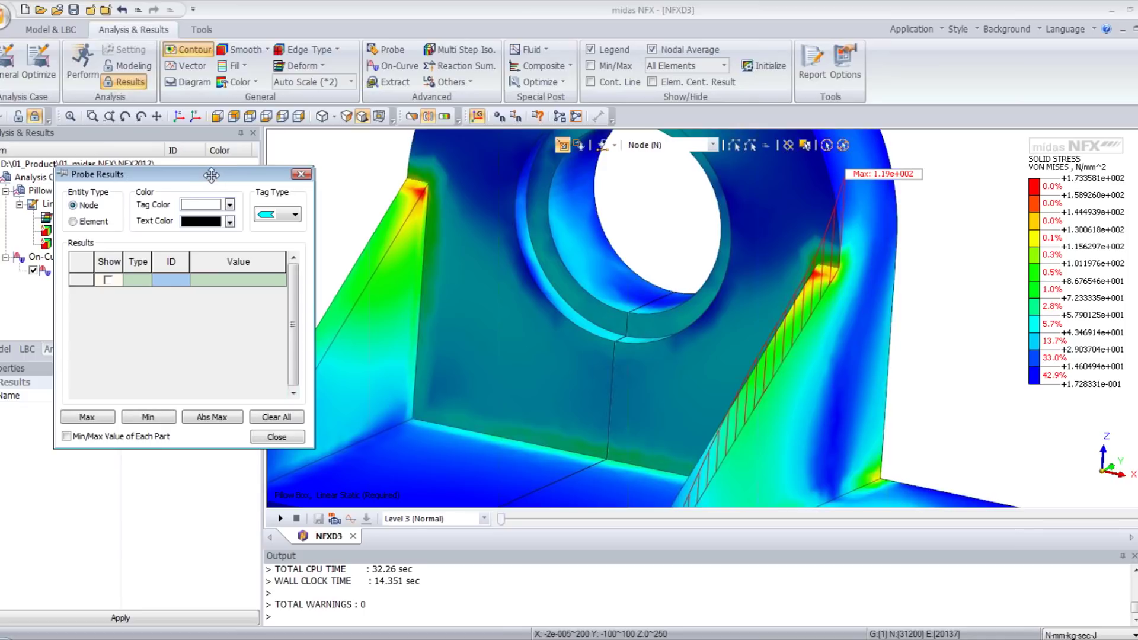
middle_click_drag(425, 212, 371, 191)
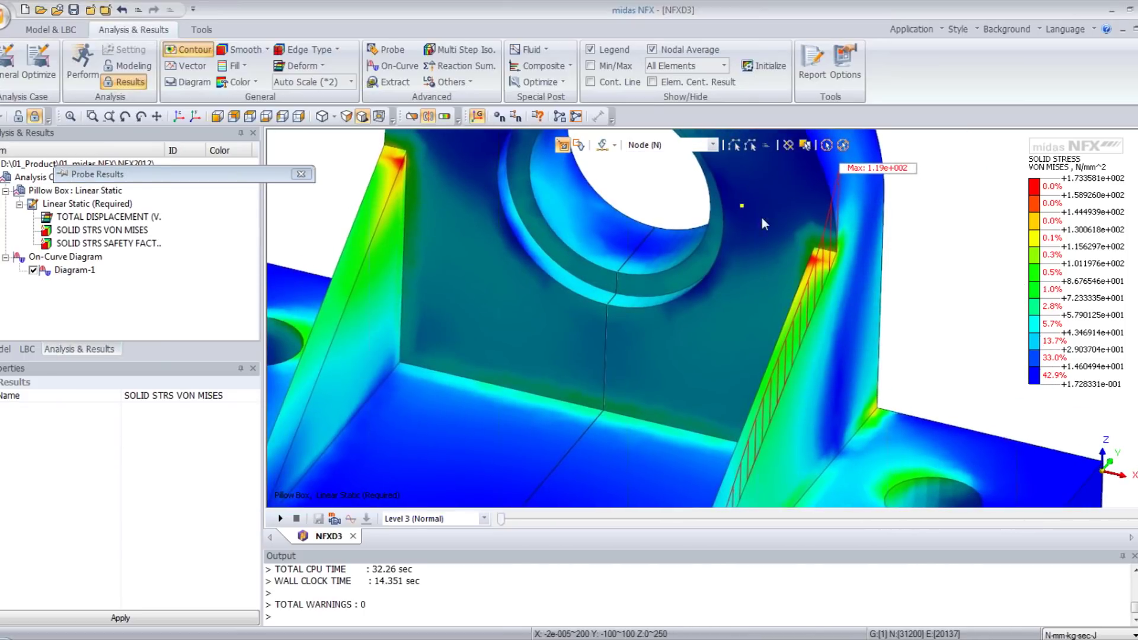
left_click(803, 226)
left_click(768, 272)
scroll(849, 306, "down", 2)
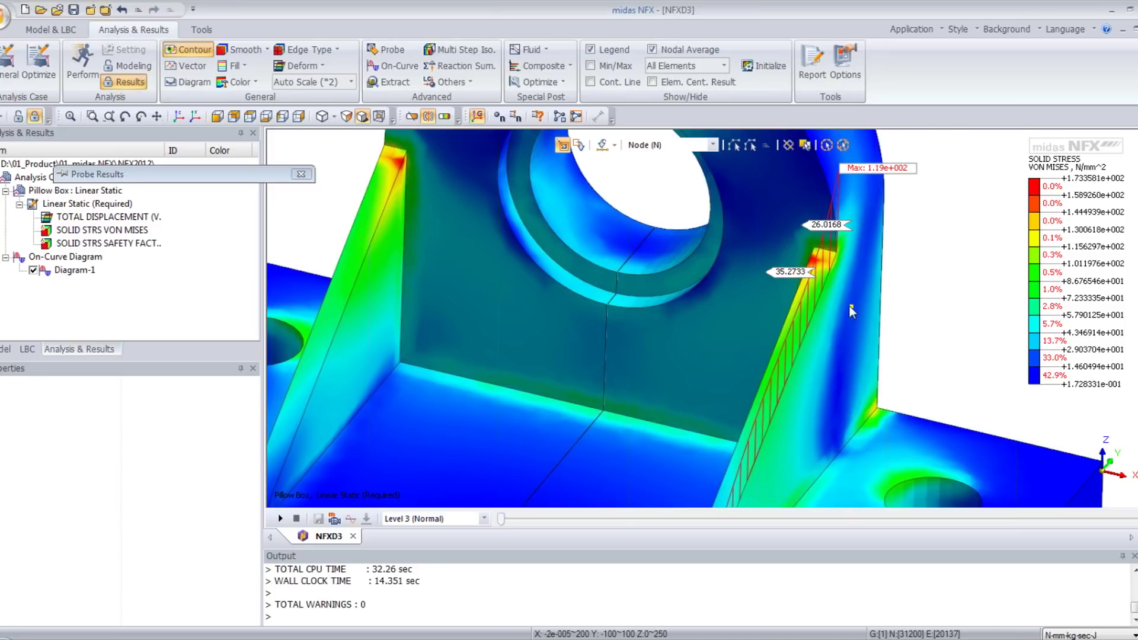
scroll(776, 249, "up", 2)
scroll(784, 264, "down", 2)
scroll(732, 231, "up", 1)
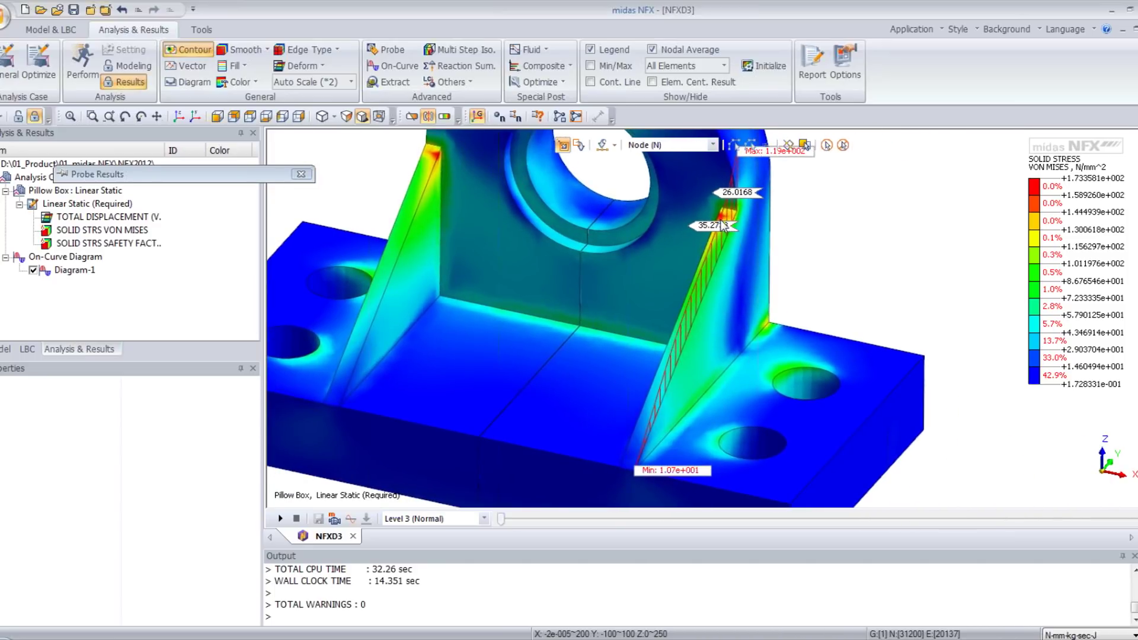
left_click(743, 312)
left_click(301, 174)
scroll(616, 230, "down", 3)
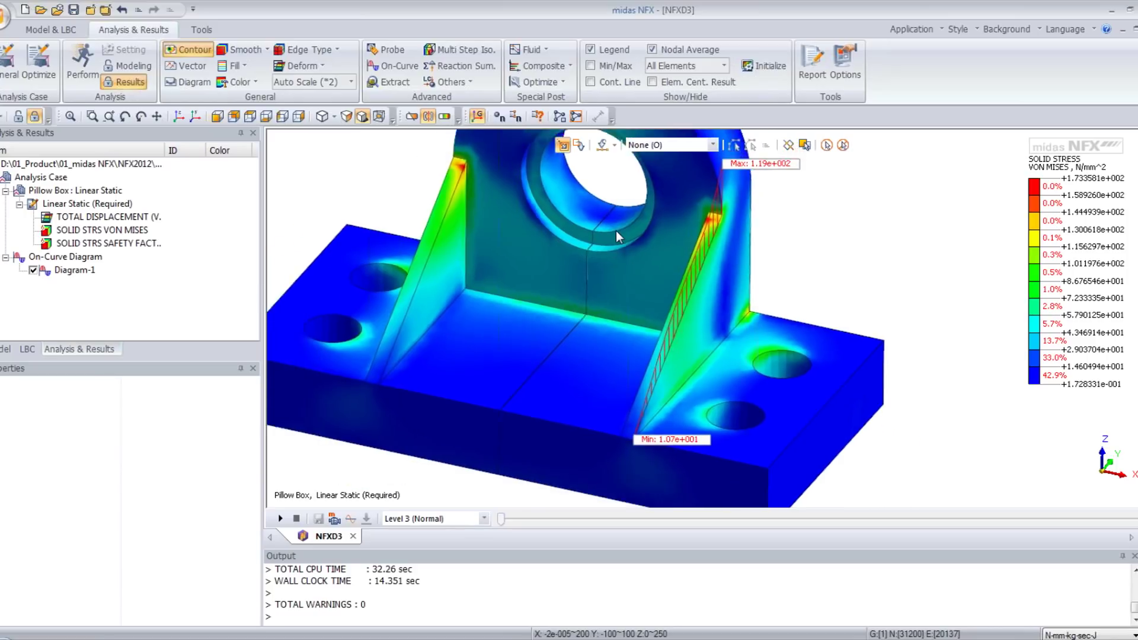
middle_click_drag(601, 229, 692, 312)
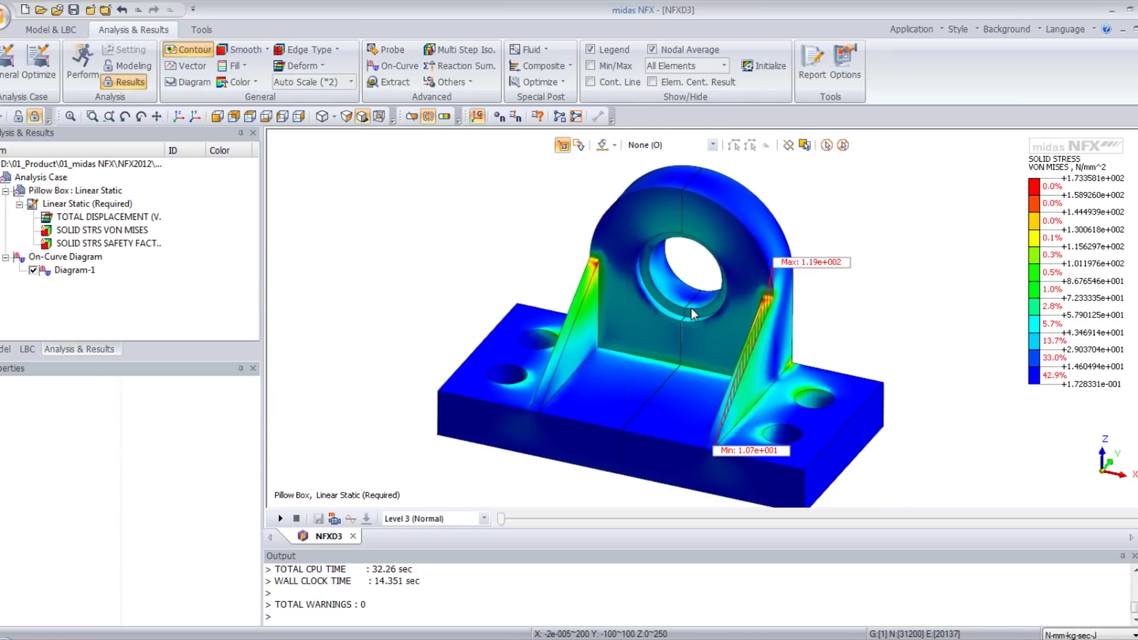